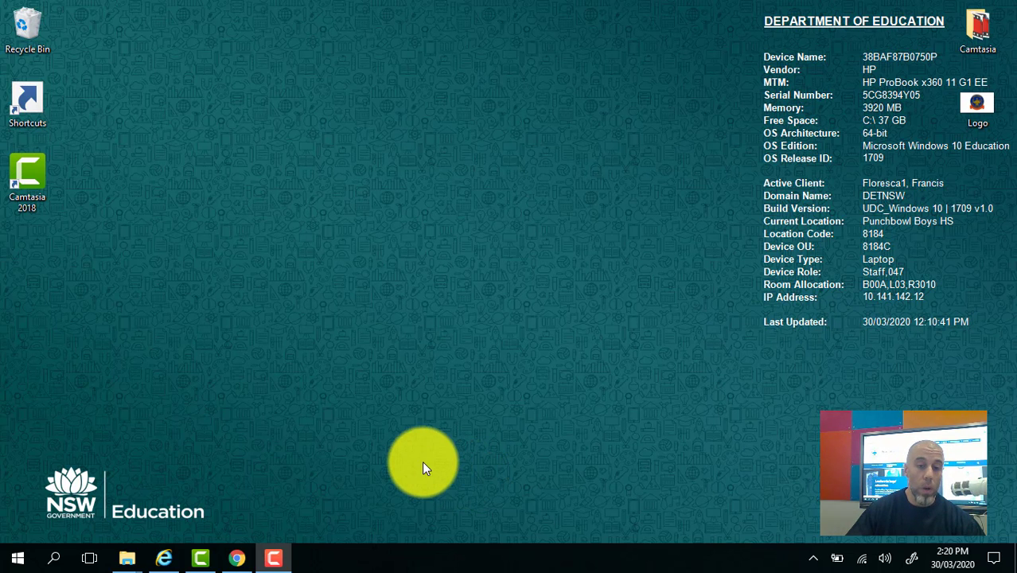
Switch to Chrome and search the web for "google sketchup online free".
click(237, 557)
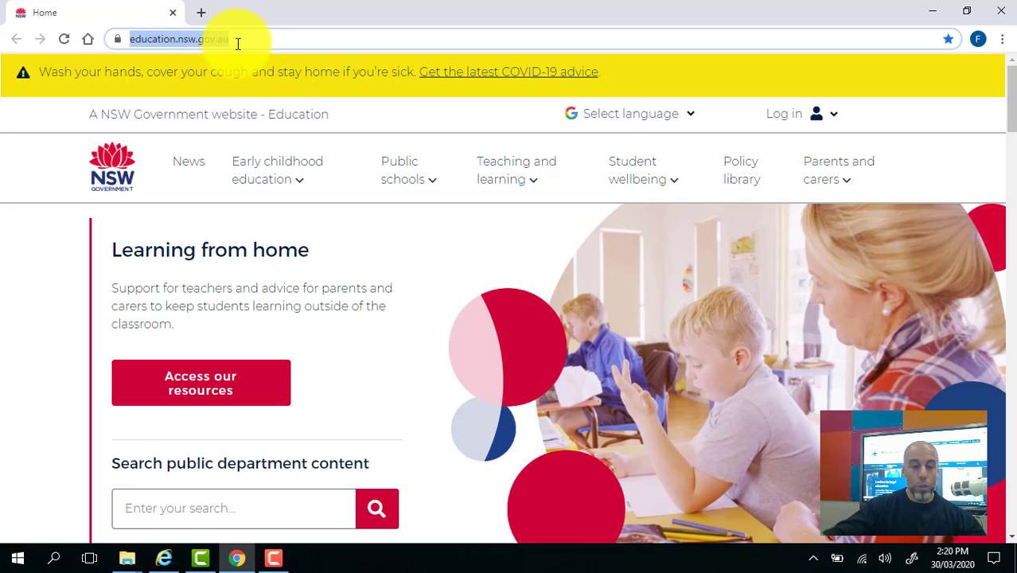
text(goo)
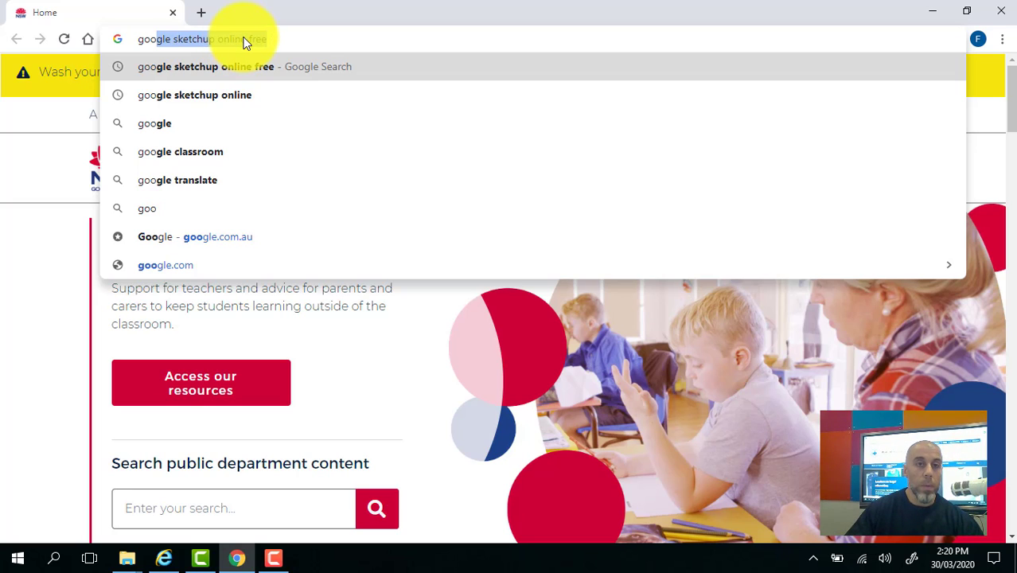
text(gle sketchup onlin)
click(252, 67)
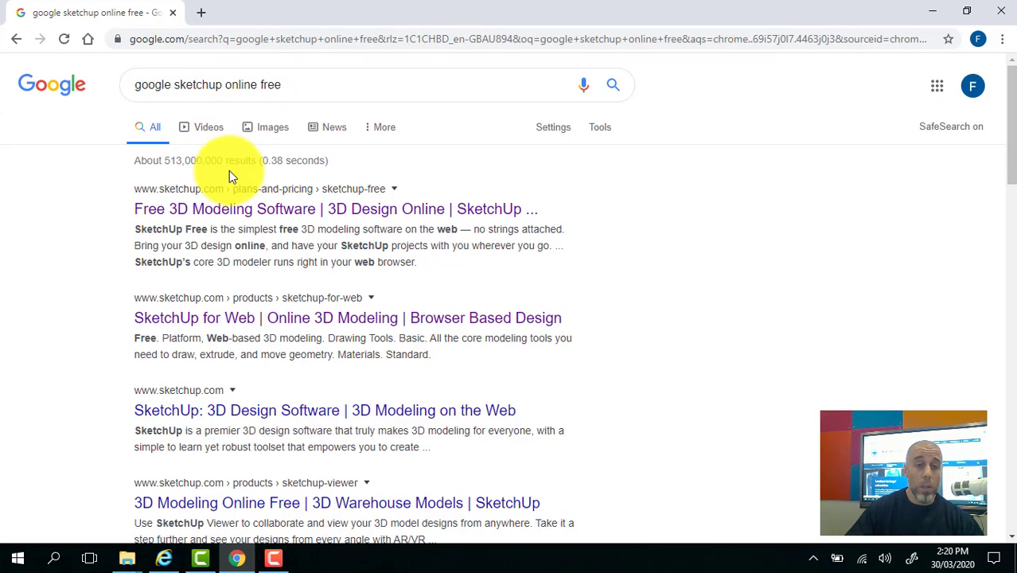
Open the SketchUp Free page from the search results and start modeling from there.
click(249, 204)
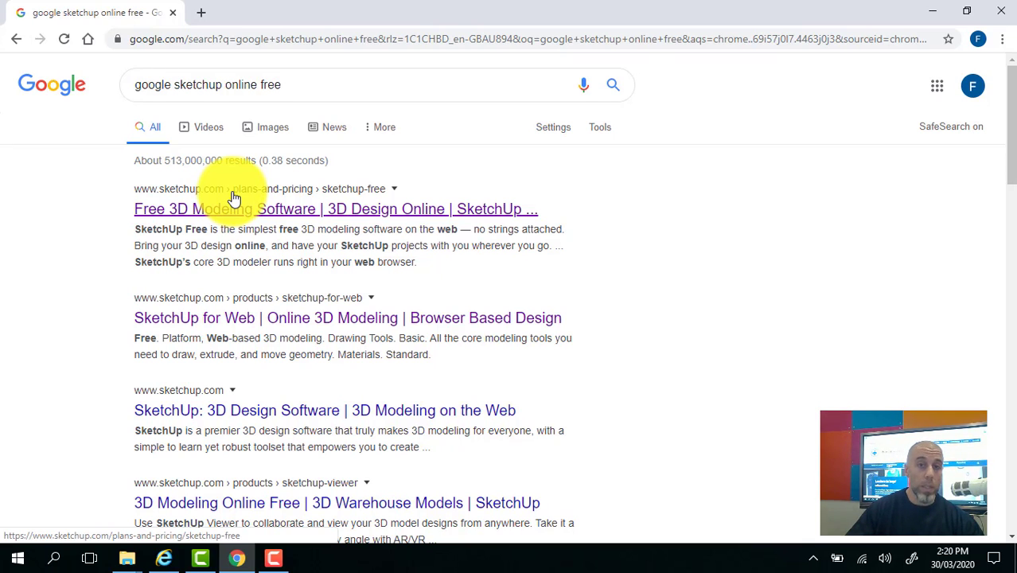
click(243, 200)
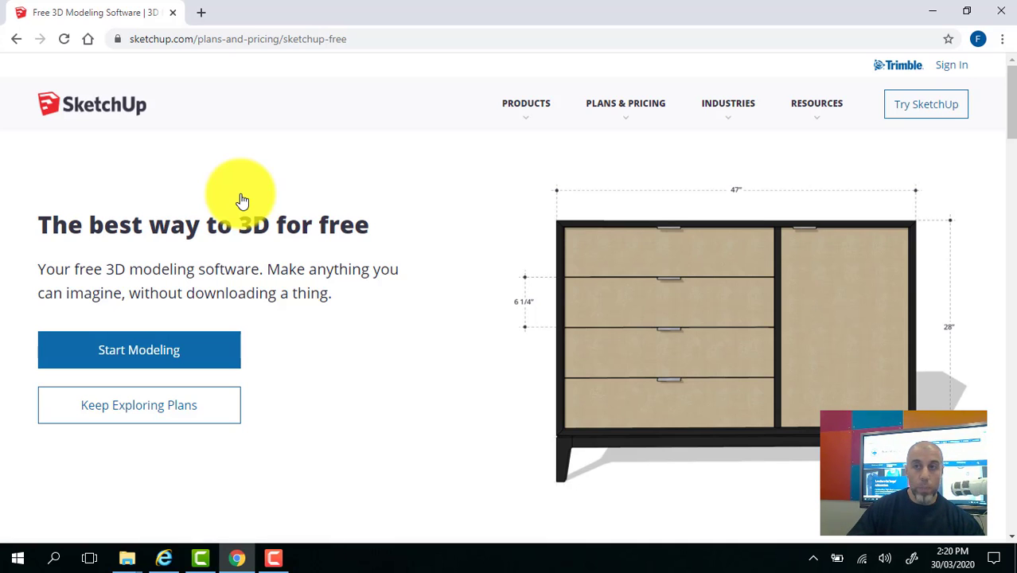
click(166, 353)
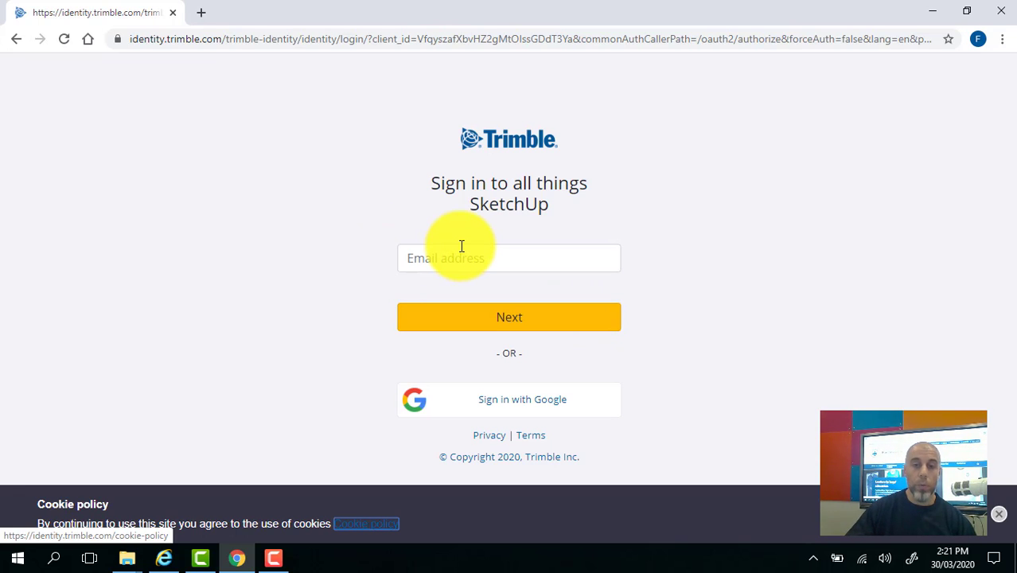
Sign in to SketchUp with Google, using one of the listed accounts.
click(494, 405)
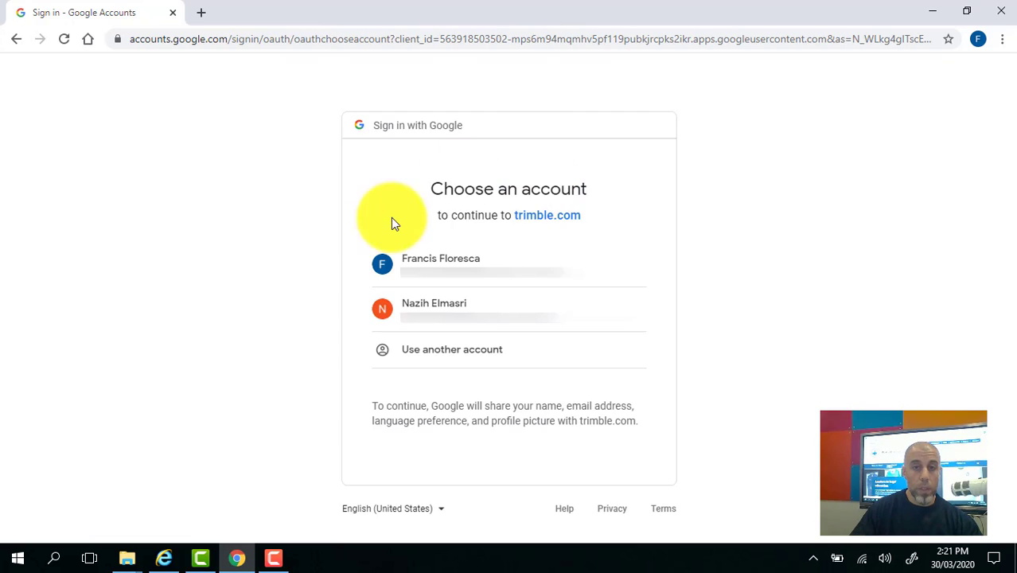
click(445, 266)
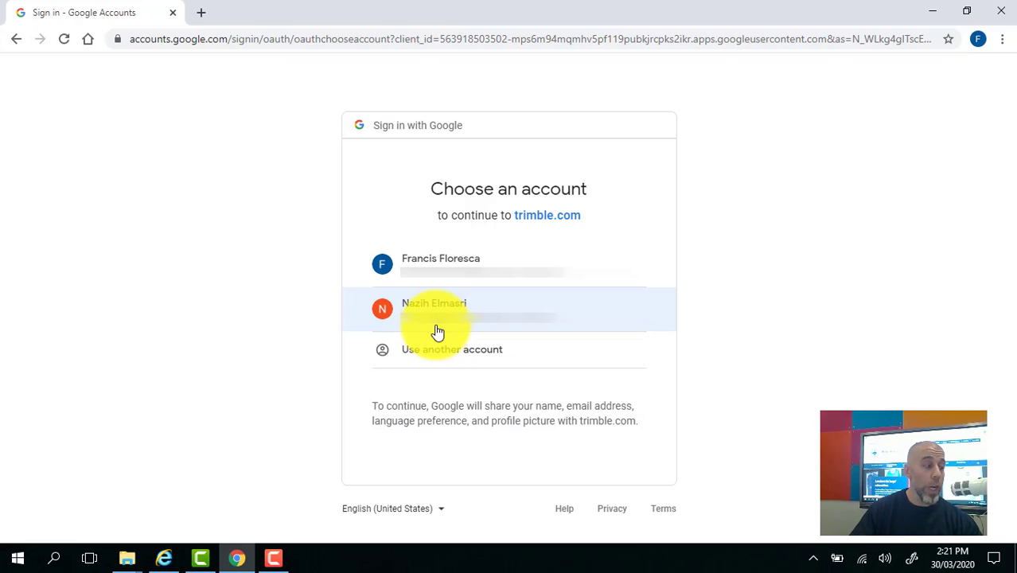
click(485, 312)
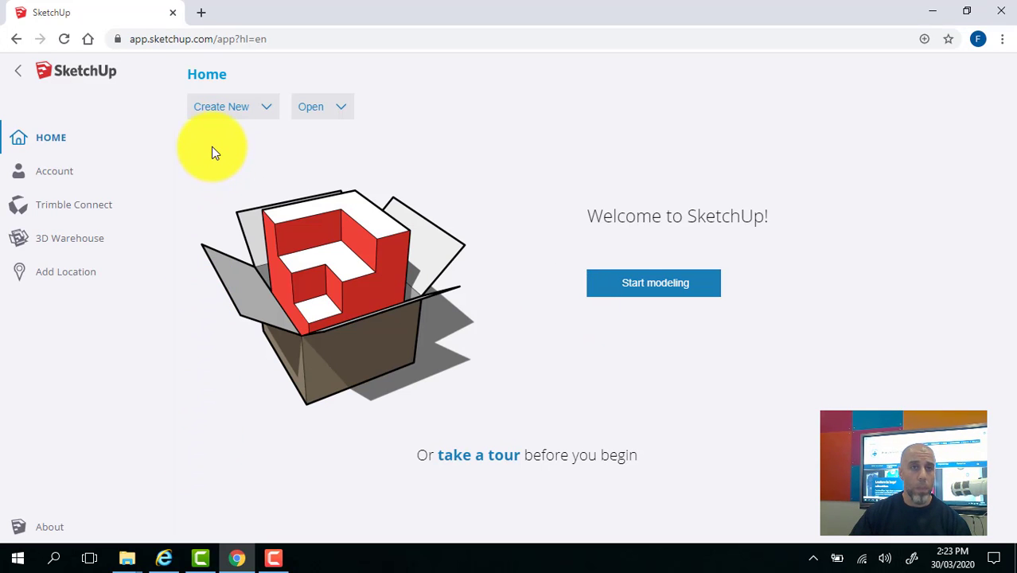
Create a new model from the Simple Template - Feet and Inches.
click(267, 112)
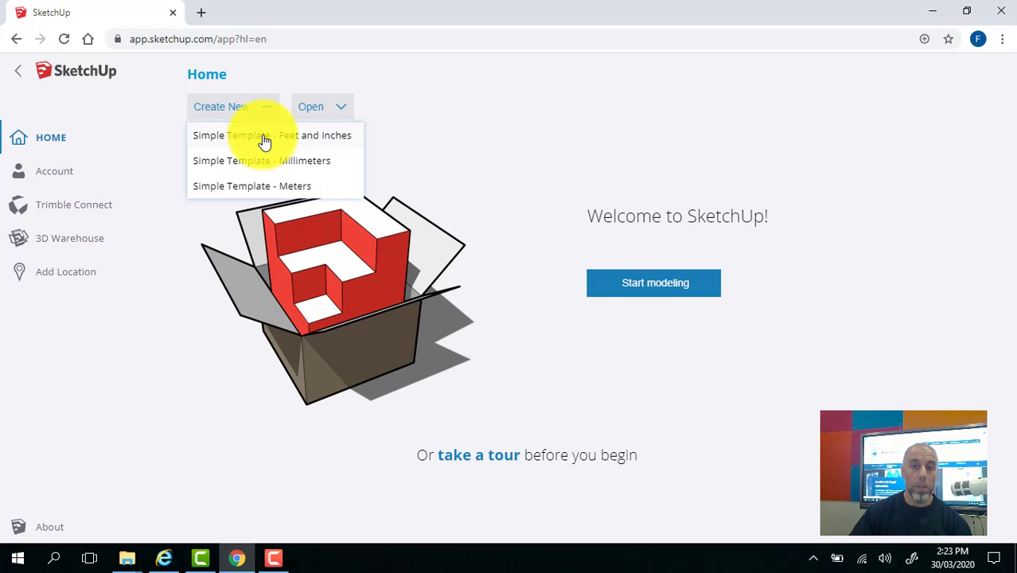
click(265, 137)
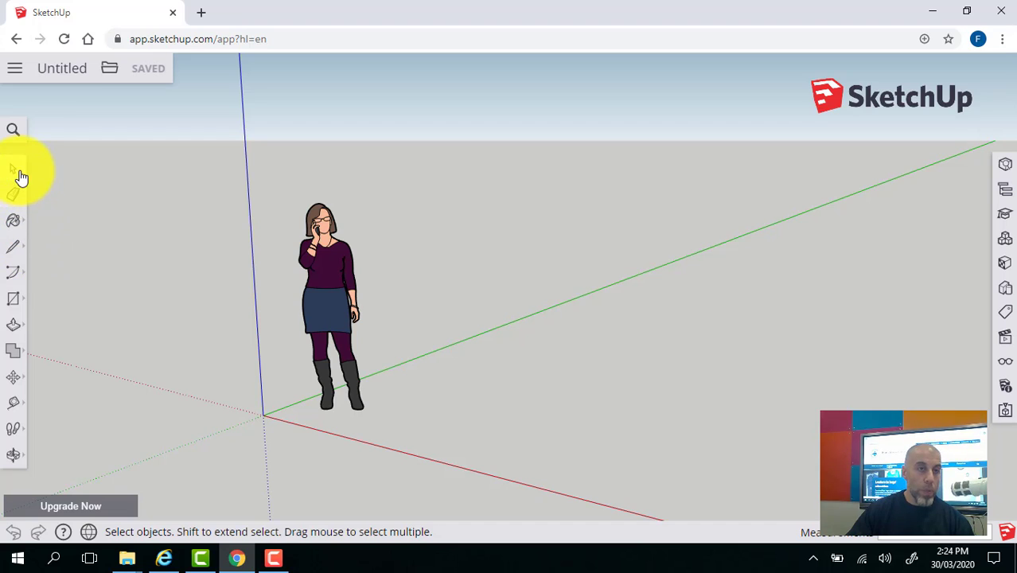
Pan and orbit the empty scene to view the figure and axes from a higher angle.
click(16, 463)
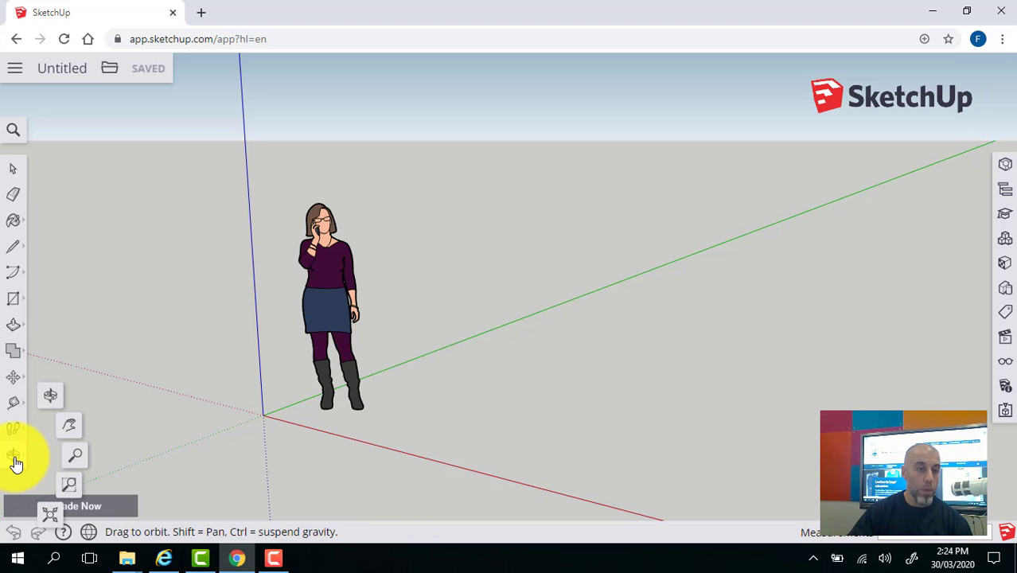
click(68, 431)
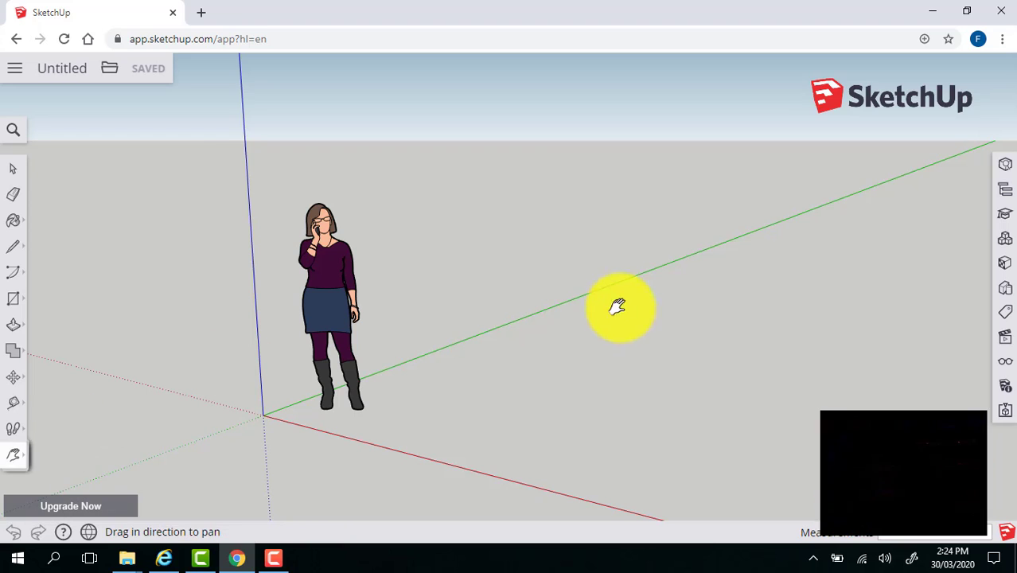
drag(520, 248, 517, 187)
drag(391, 240, 466, 279)
click(21, 456)
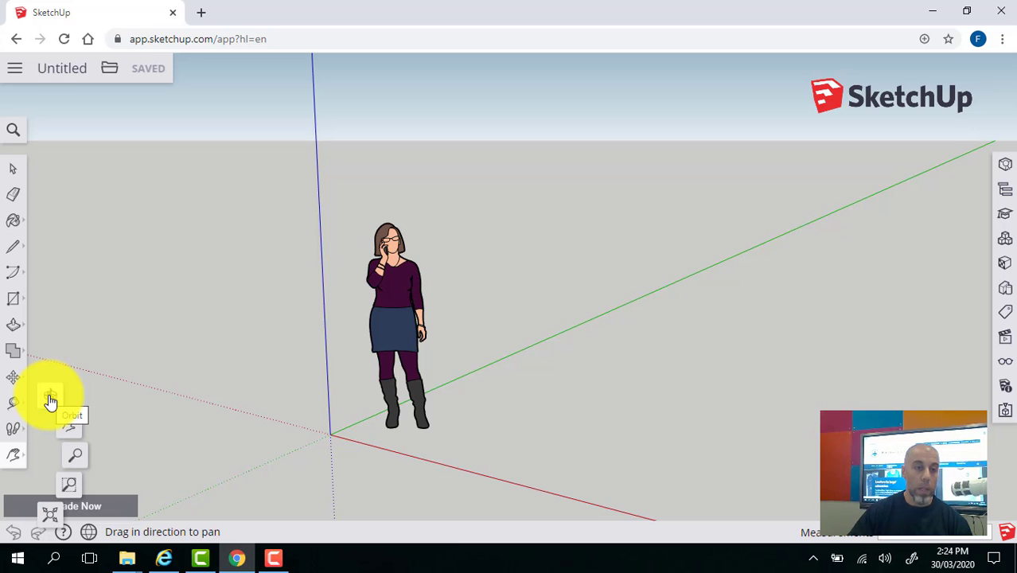
click(50, 402)
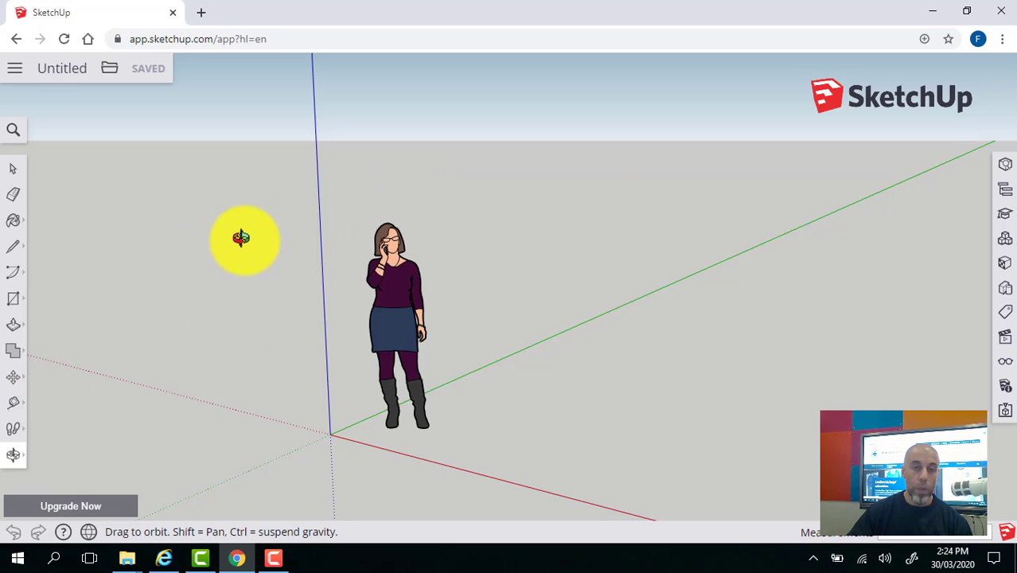
drag(241, 236, 254, 277)
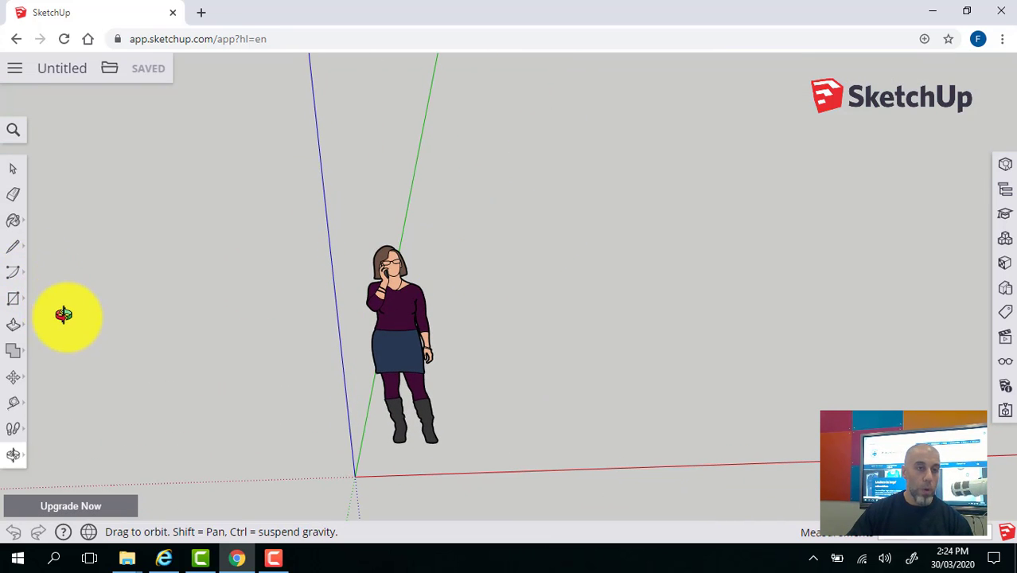
Draw a large rectangle on the ground beside the standing figure.
click(16, 306)
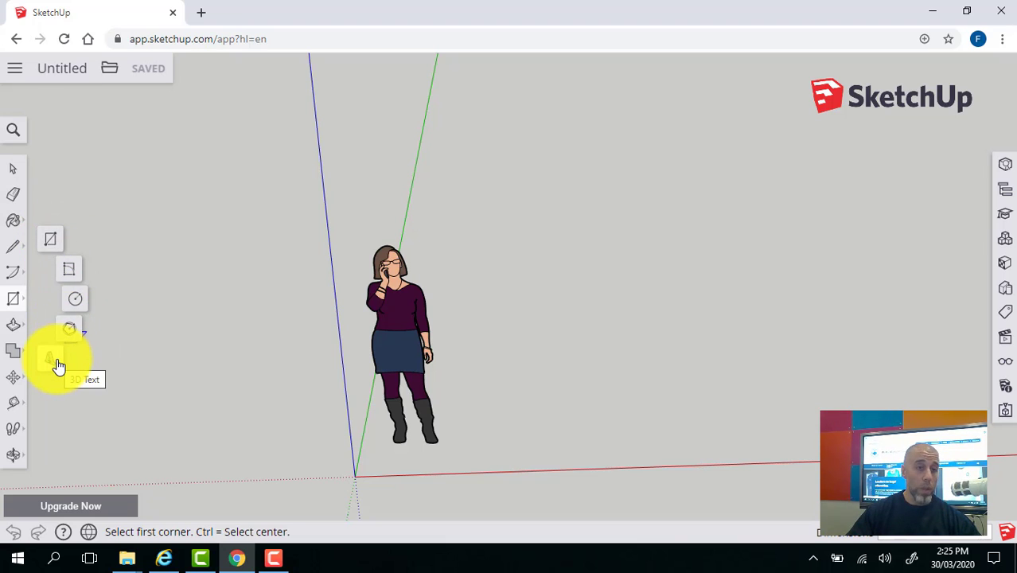
click(53, 244)
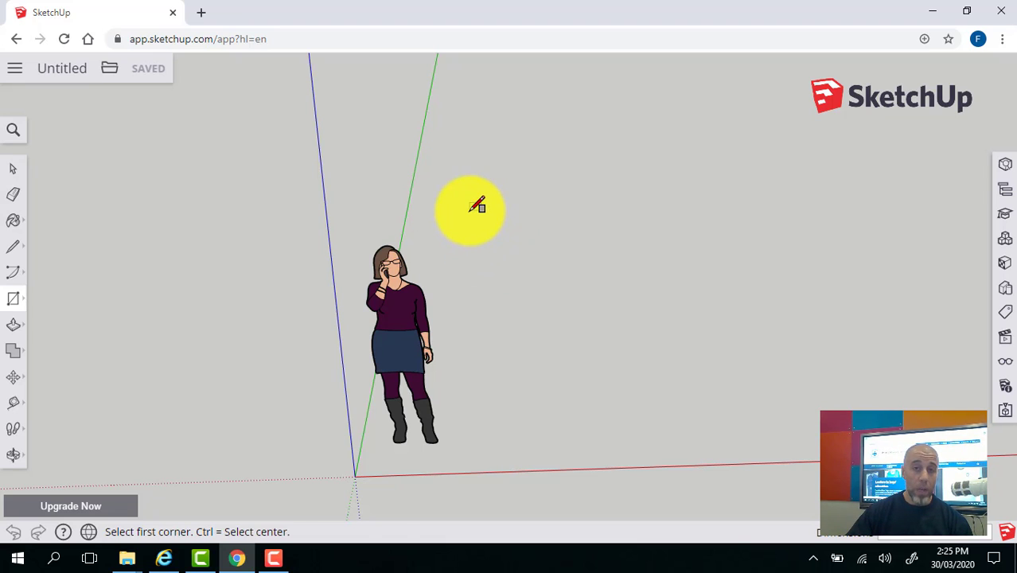
click(470, 211)
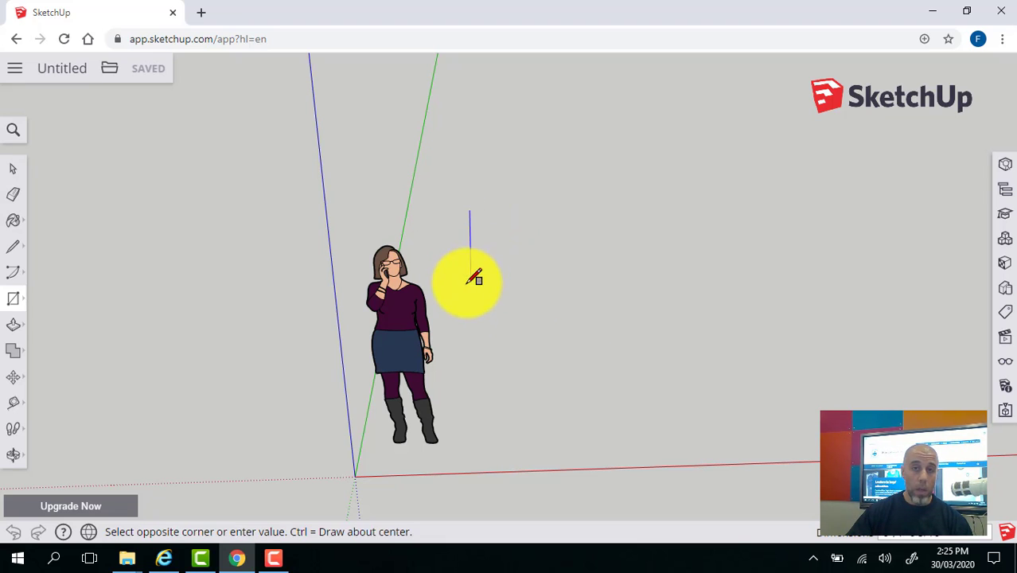
click(963, 352)
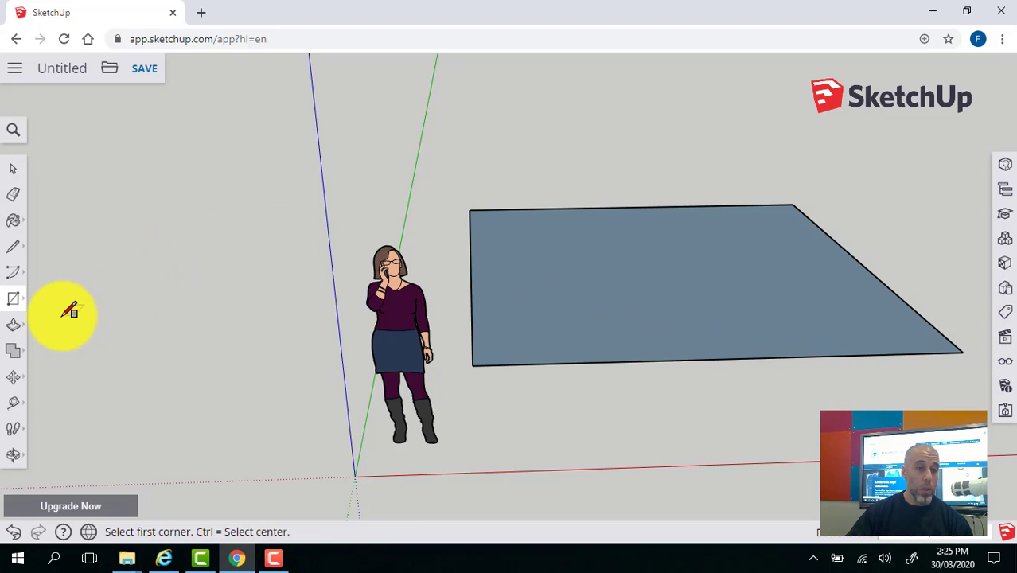
Push/Pull the rectangle's face upward to form a tall rectangular box.
click(18, 331)
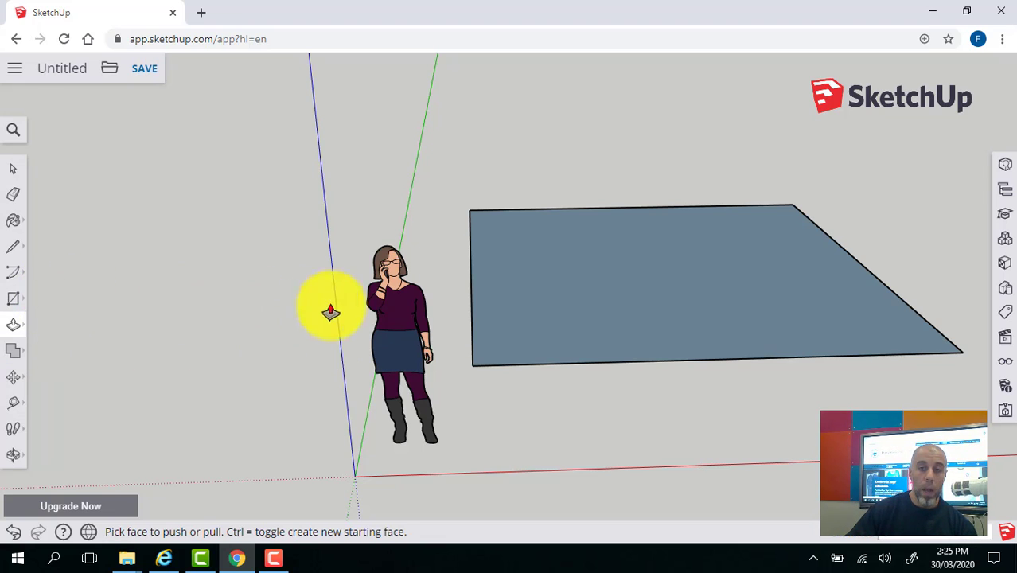
click(597, 288)
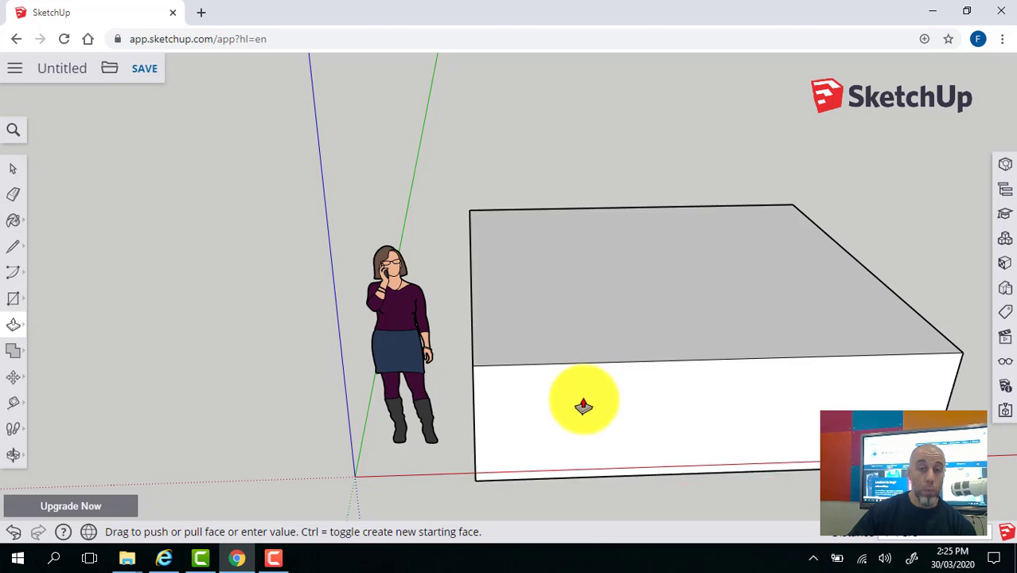
click(578, 167)
click(578, 167)
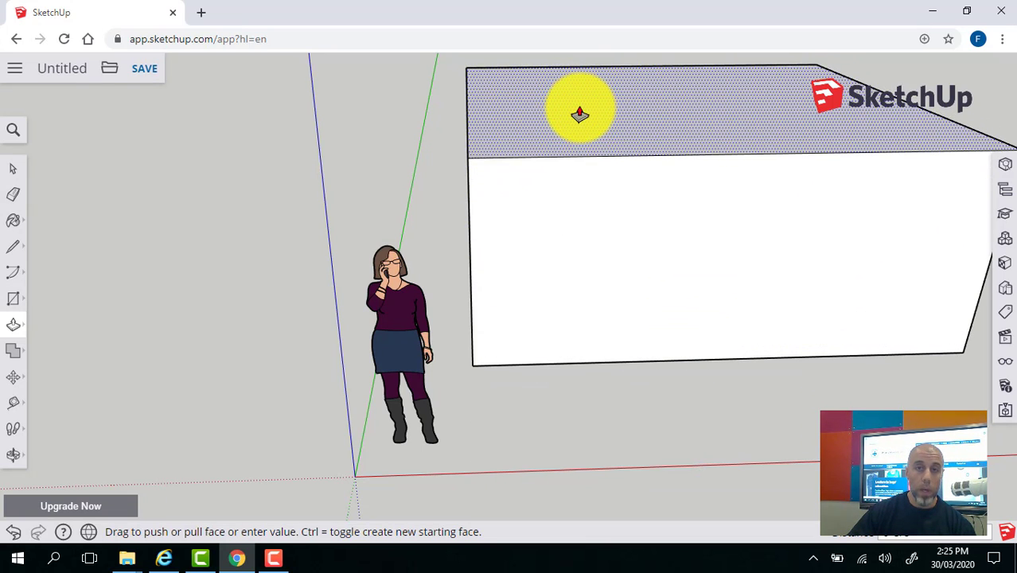
click(581, 111)
Zoom, pan and orbit around the box to examine its front and top faces from above.
scroll(651, 206, down, 3)
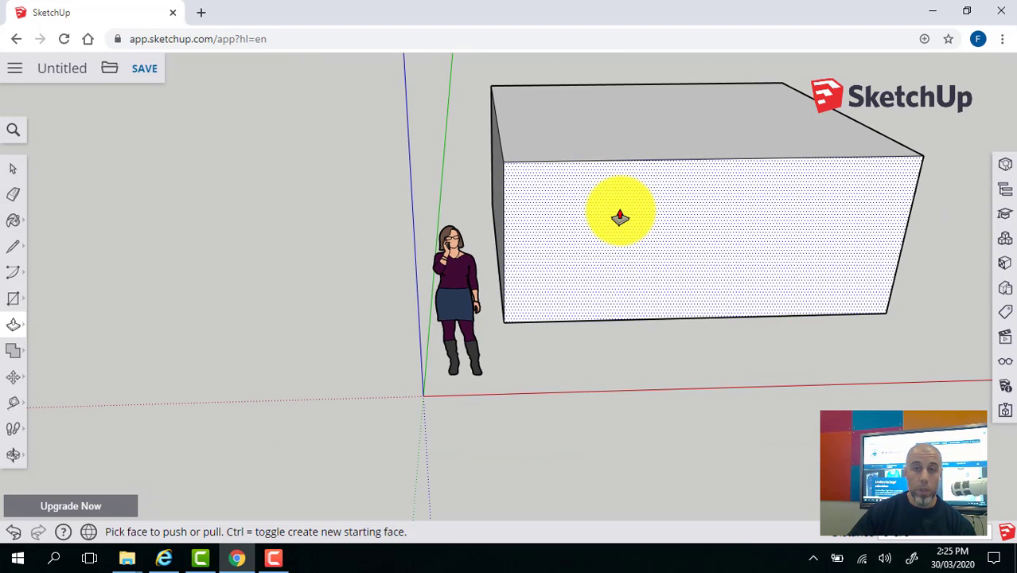
scroll(620, 216, down, 3)
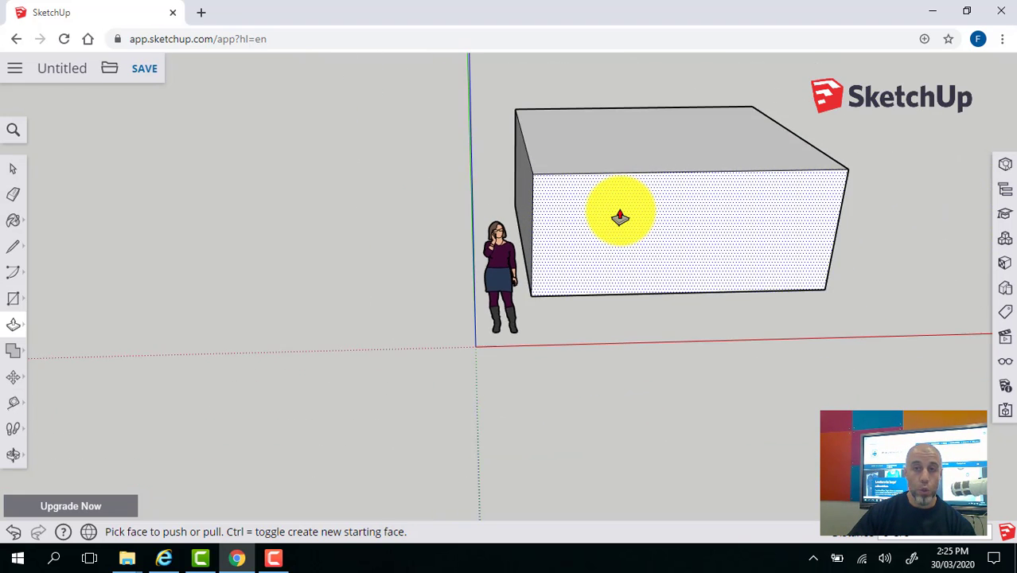
scroll(620, 216, up, 3)
scroll(620, 216, down, 4)
scroll(620, 217, up, 2)
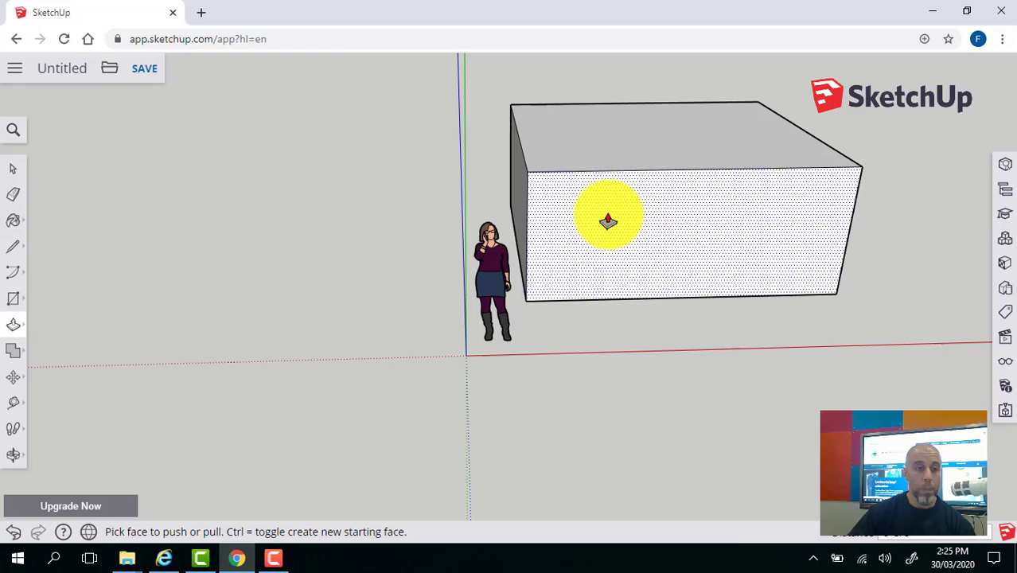
click(14, 455)
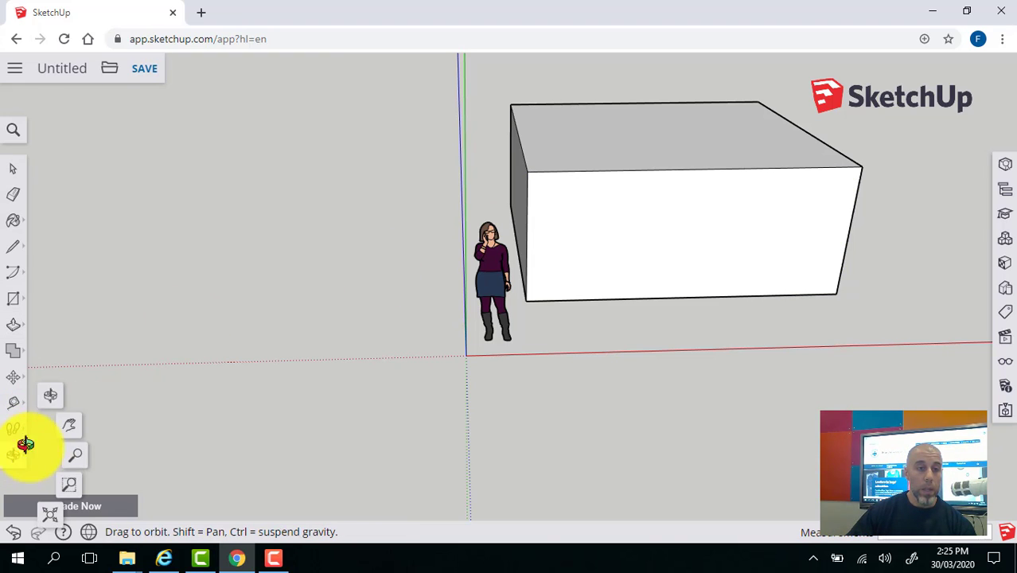
click(73, 430)
drag(424, 295, 348, 316)
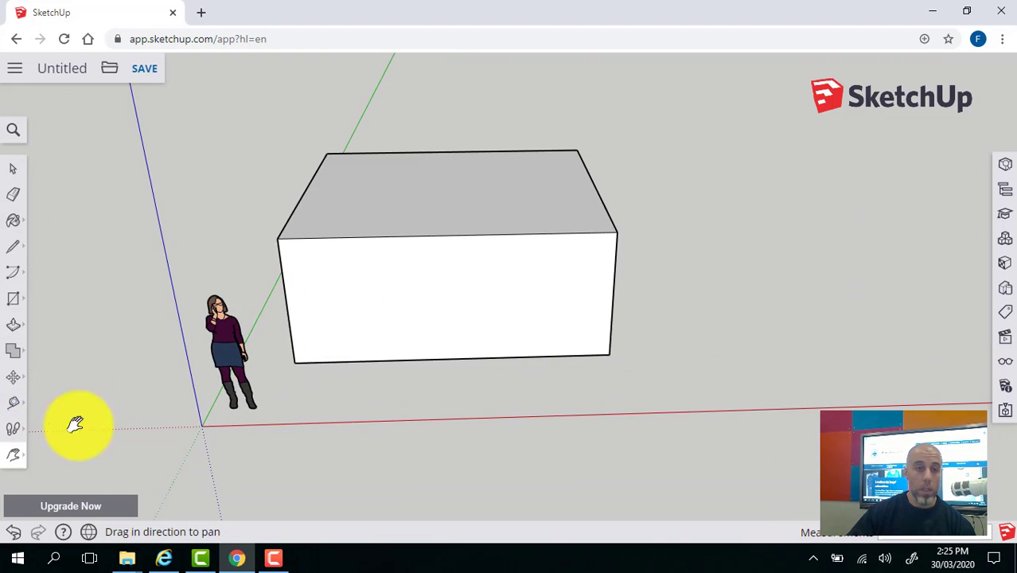
click(16, 457)
click(52, 398)
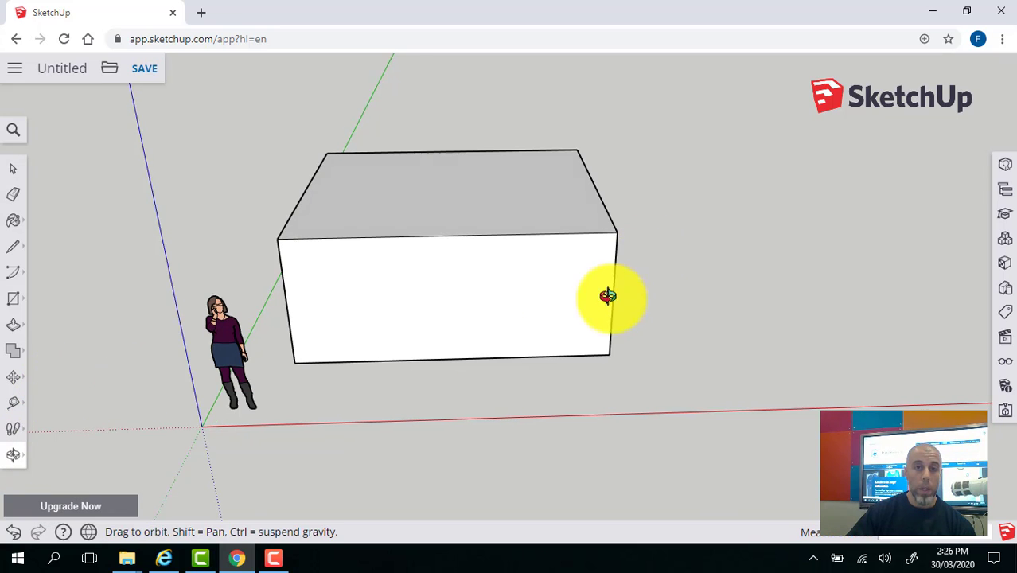
drag(606, 295, 620, 337)
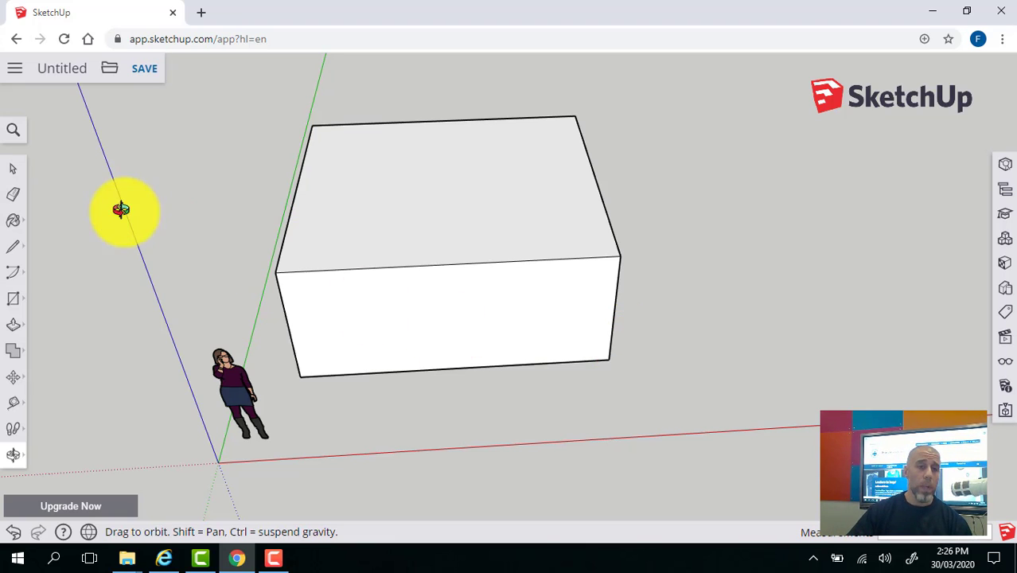
Split the box's top face with a line between the back and front edge midpoints, and push the right half down as a step.
click(14, 252)
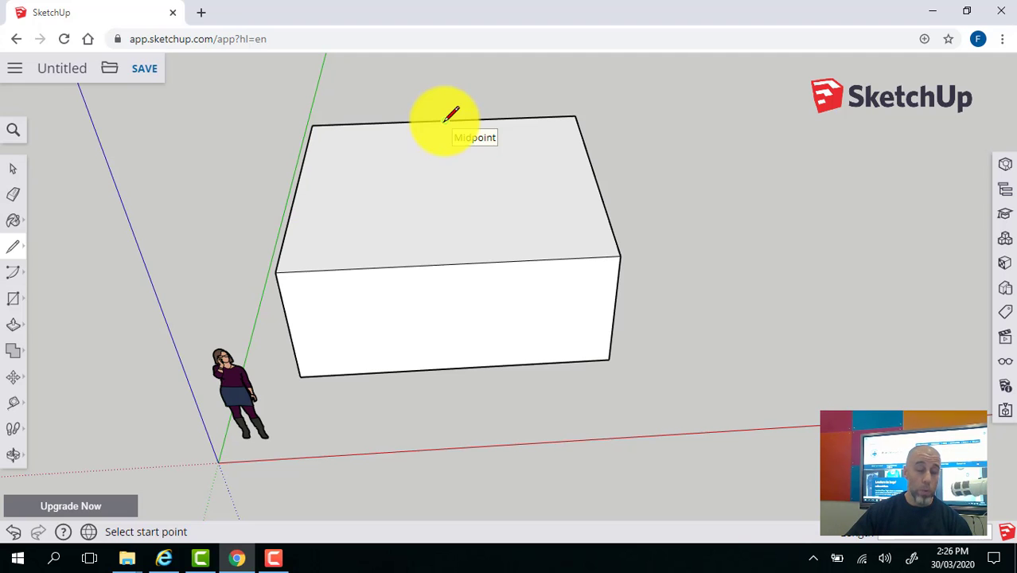
click(450, 264)
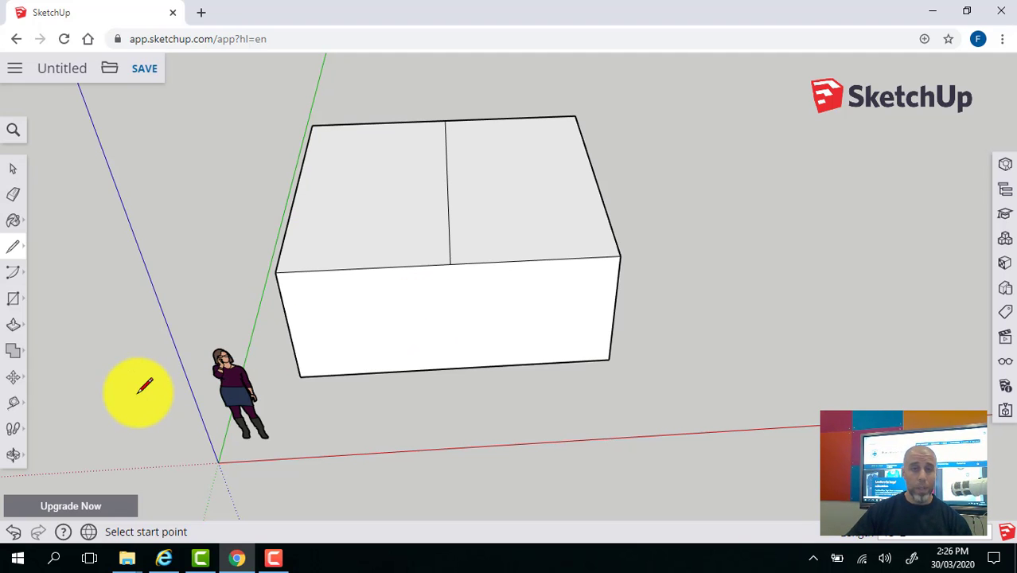
click(13, 328)
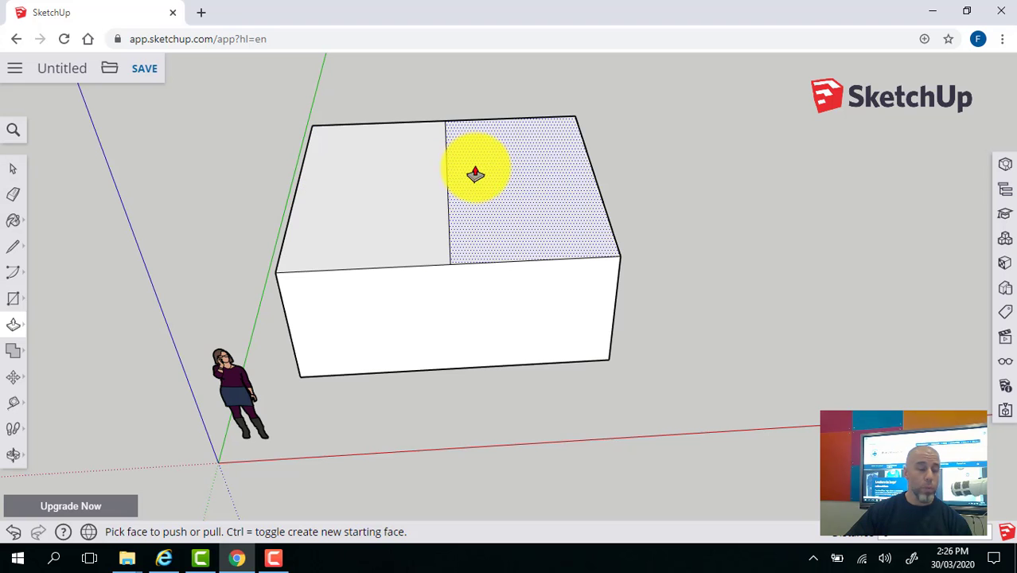
mouse_move(499, 173)
mouse_down()
mouse_move(491, 227)
mouse_move(492, 211)
mouse_up()
Split the upper top face with a line from its left edge's midpoint to its right edge, and pull the rear half up as a tower.
click(13, 248)
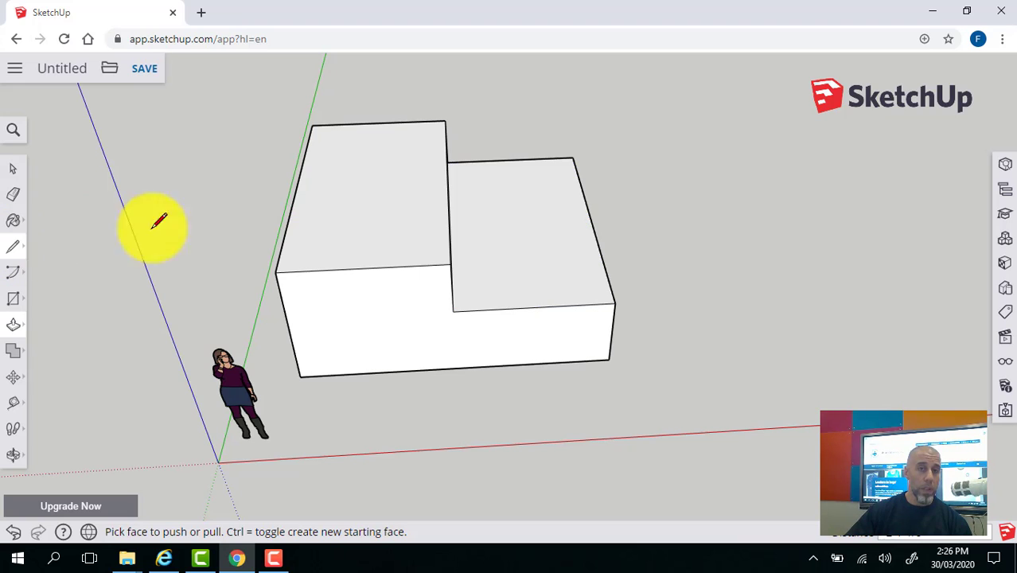
click(297, 189)
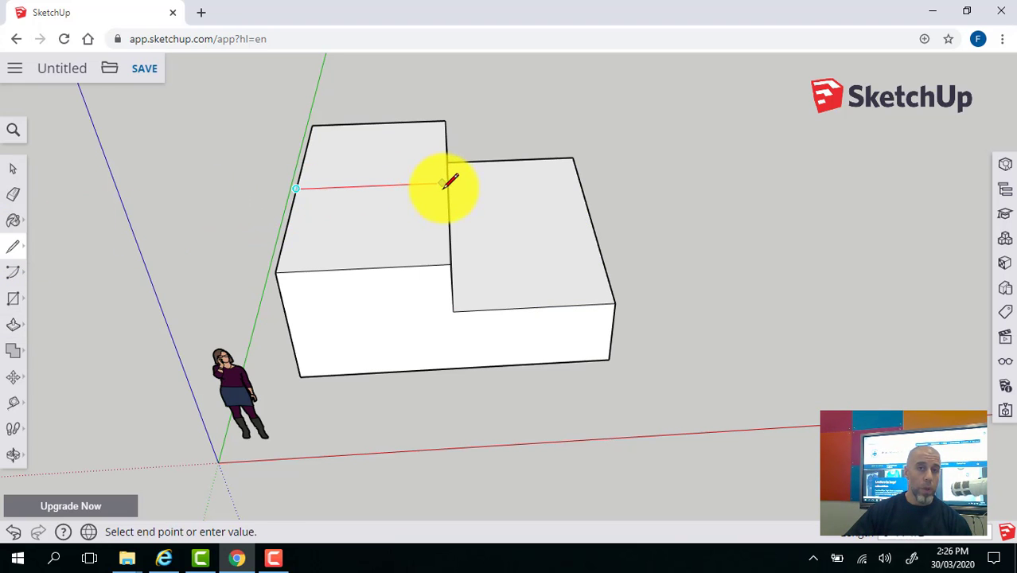
click(445, 185)
click(13, 325)
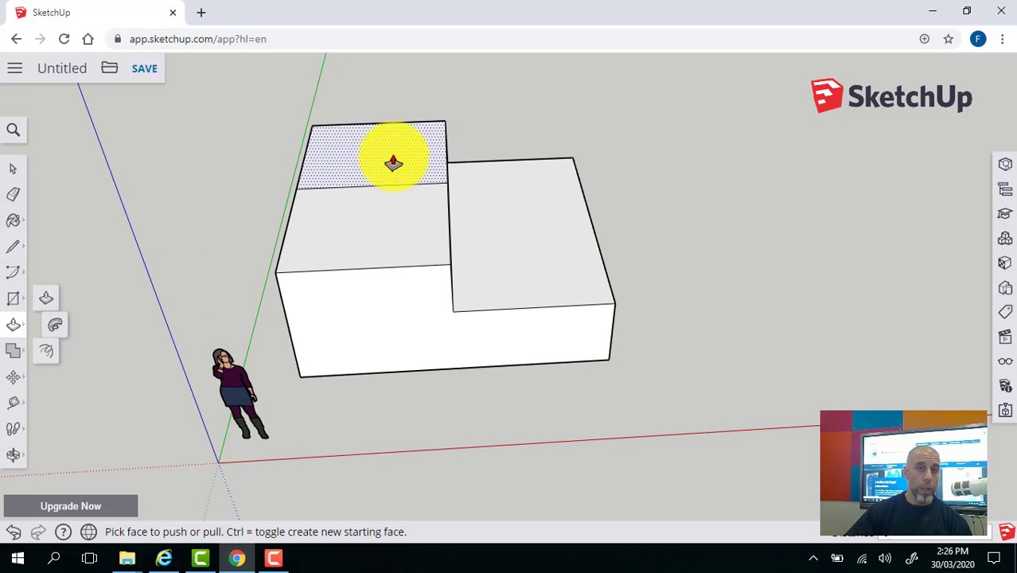
drag(393, 163, 383, 70)
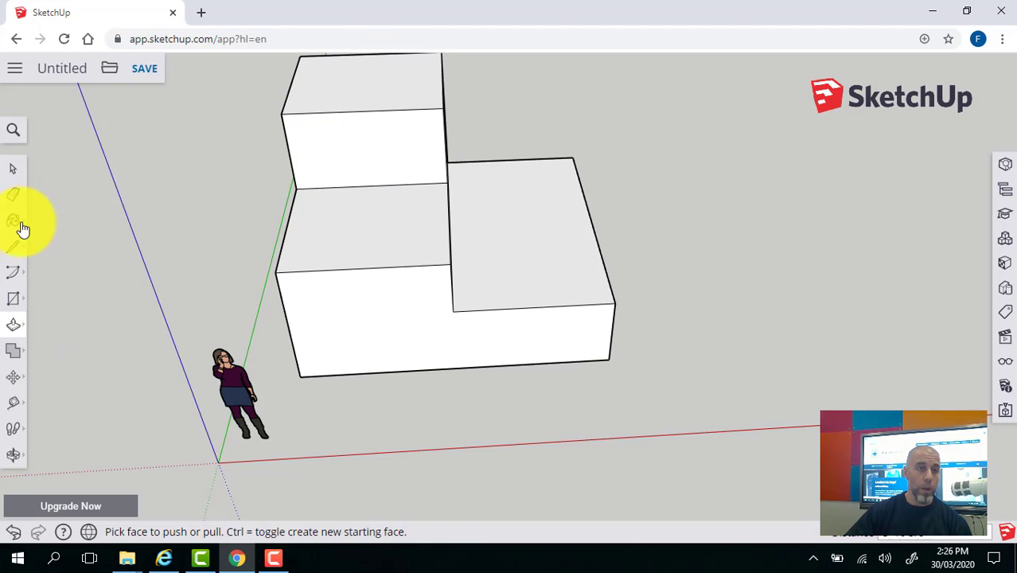
Draw a circle on the left part of the front face and Push/Pull it outward into a protruding cylinder.
click(25, 304)
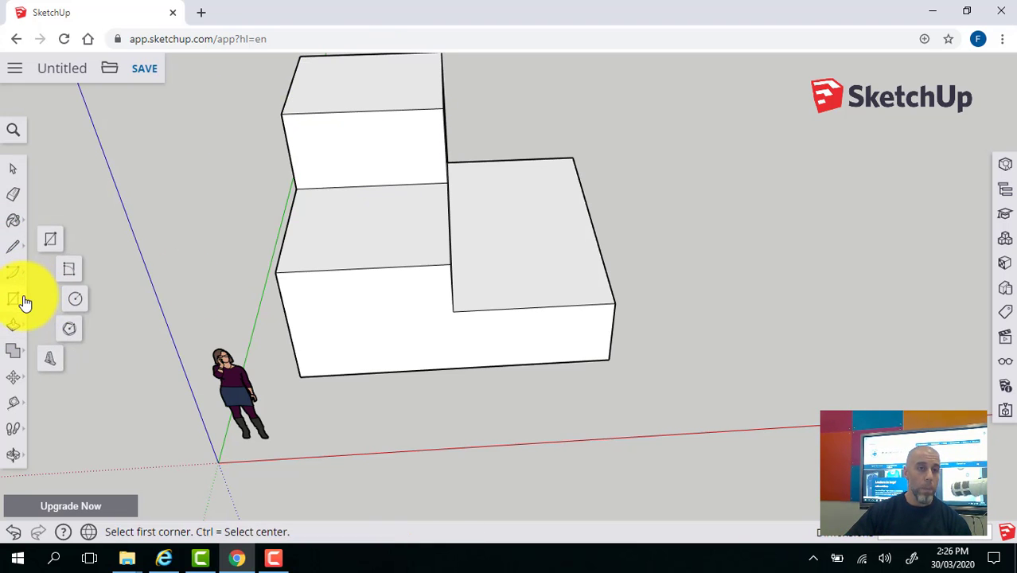
click(76, 300)
click(368, 316)
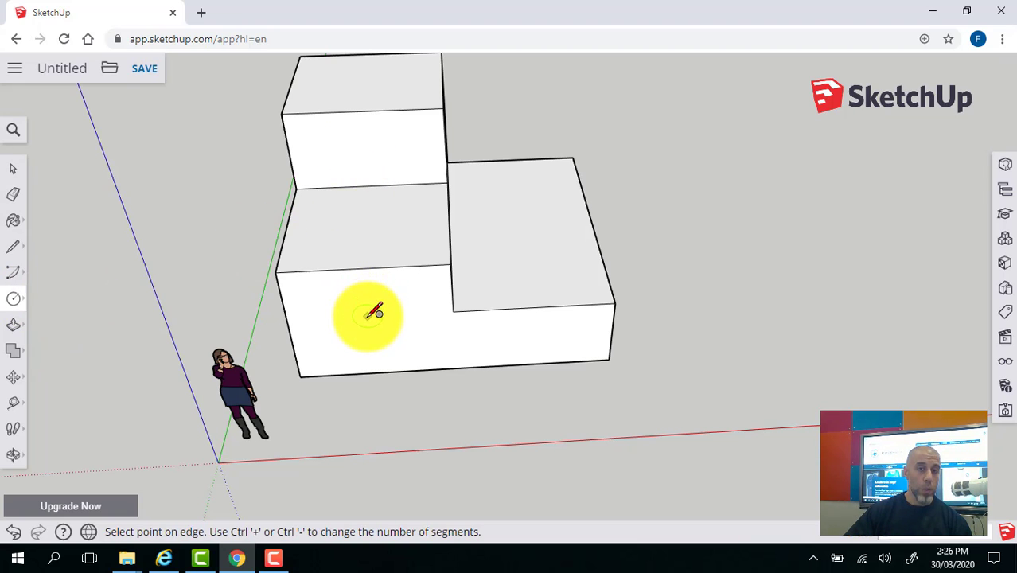
click(358, 296)
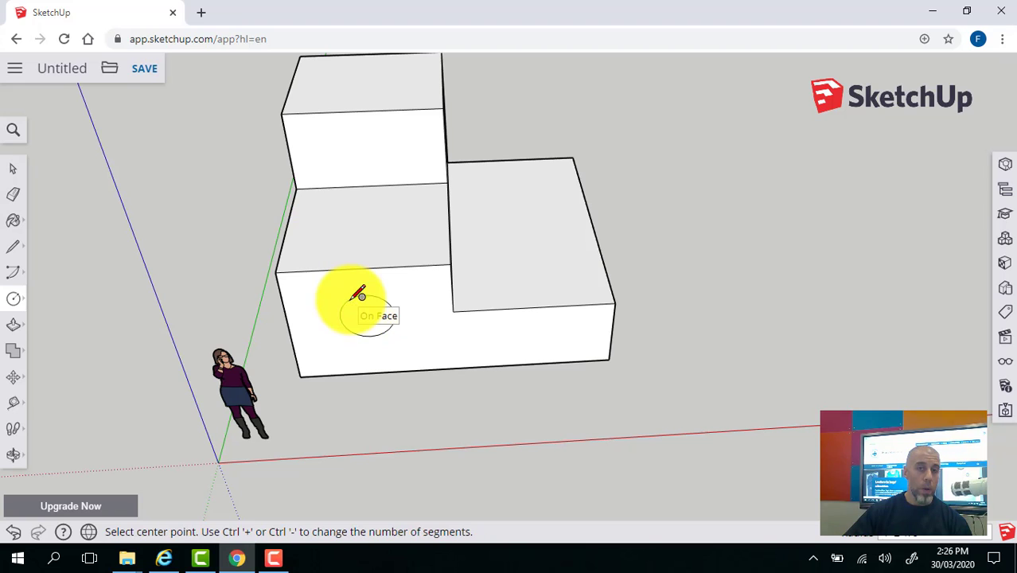
click(16, 326)
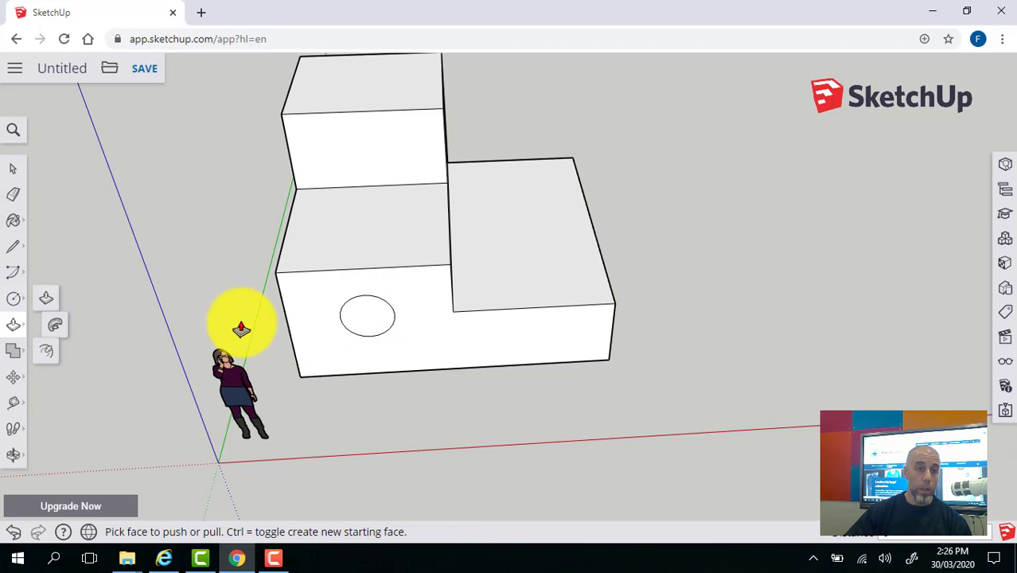
click(361, 317)
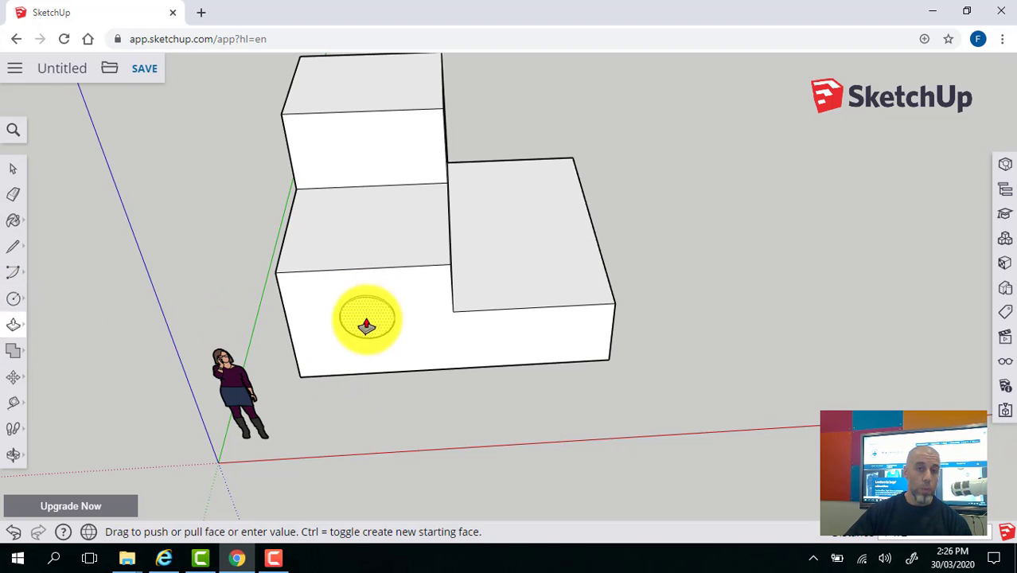
click(339, 390)
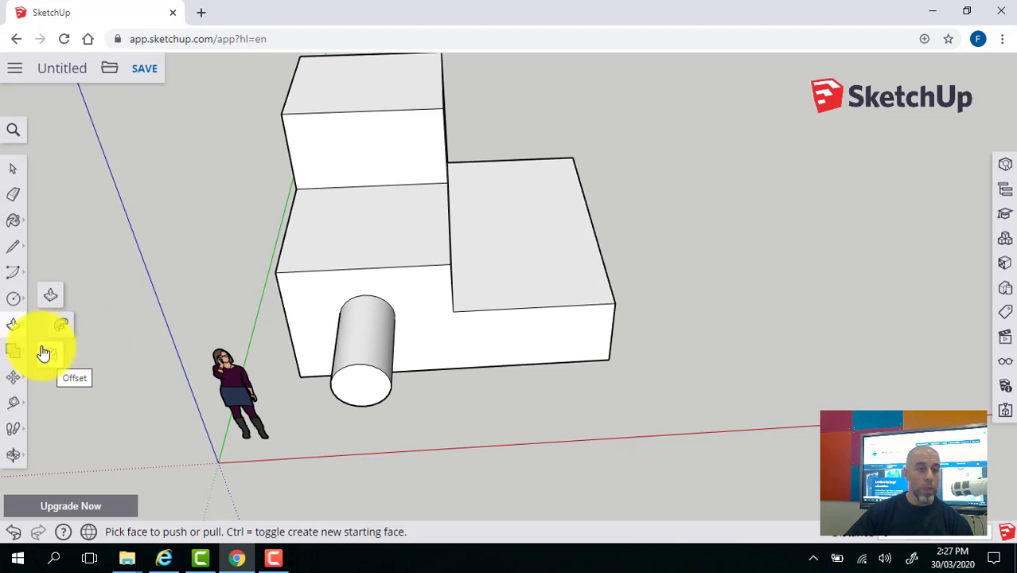
Offset the edges of the lower step's top face and of the L-shaped front face inward to form narrow borders.
click(21, 304)
mouse_move(21, 304)
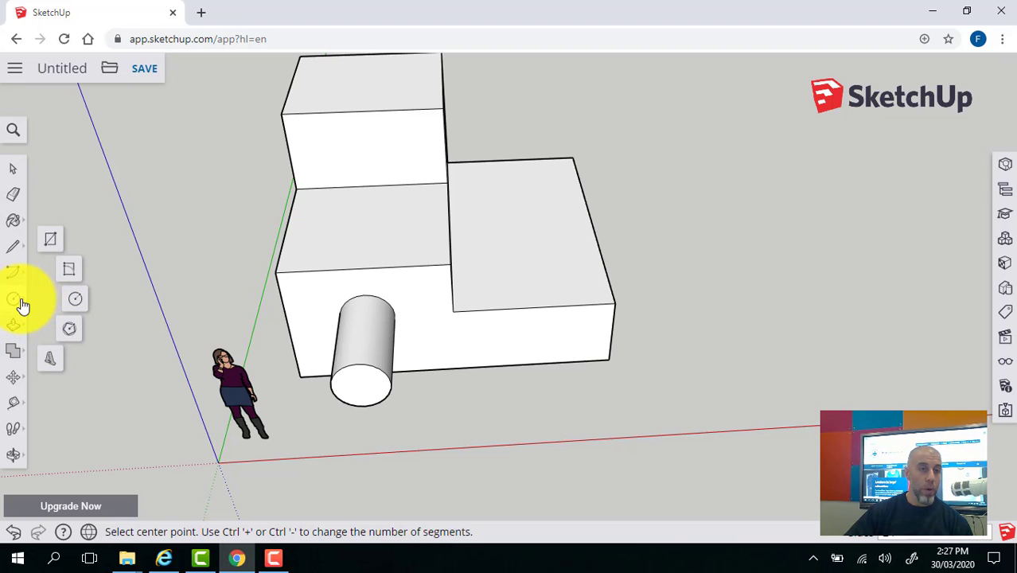
click(22, 328)
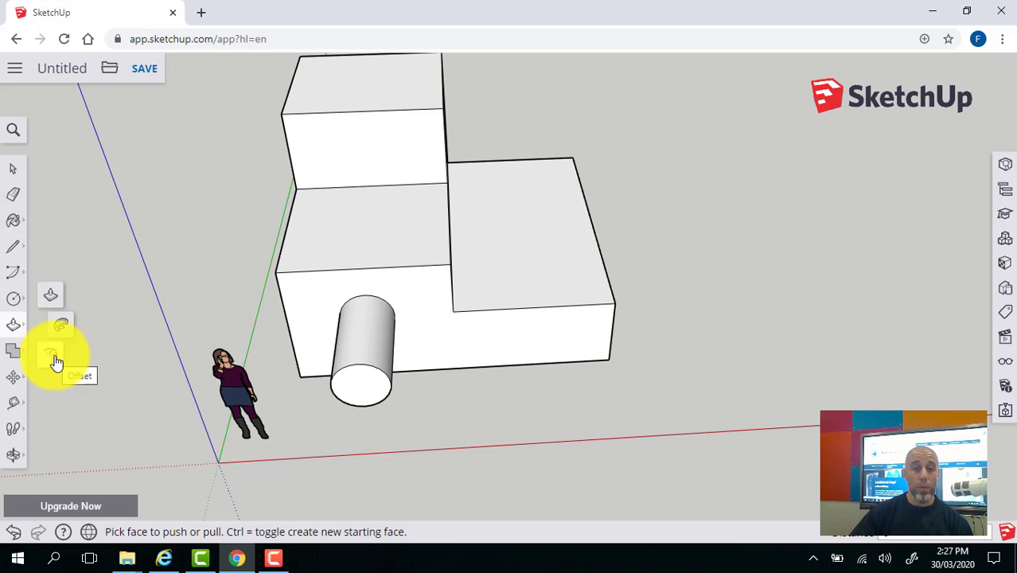
click(56, 360)
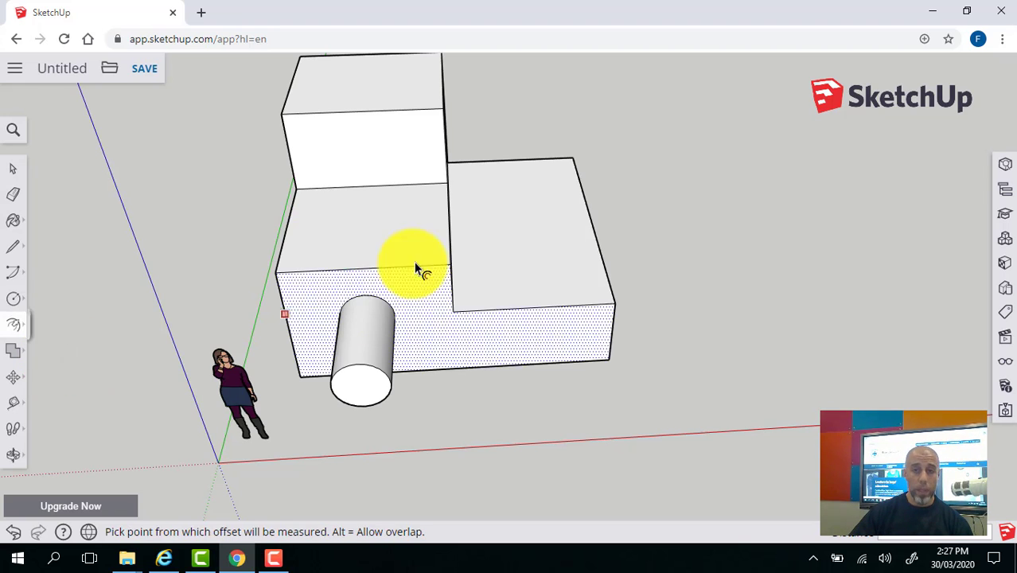
click(501, 211)
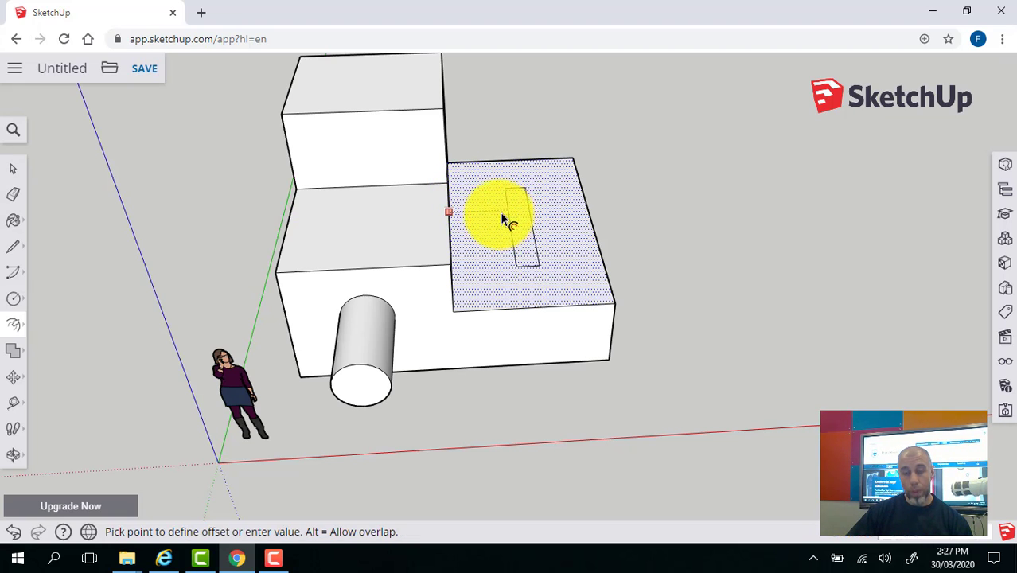
click(462, 210)
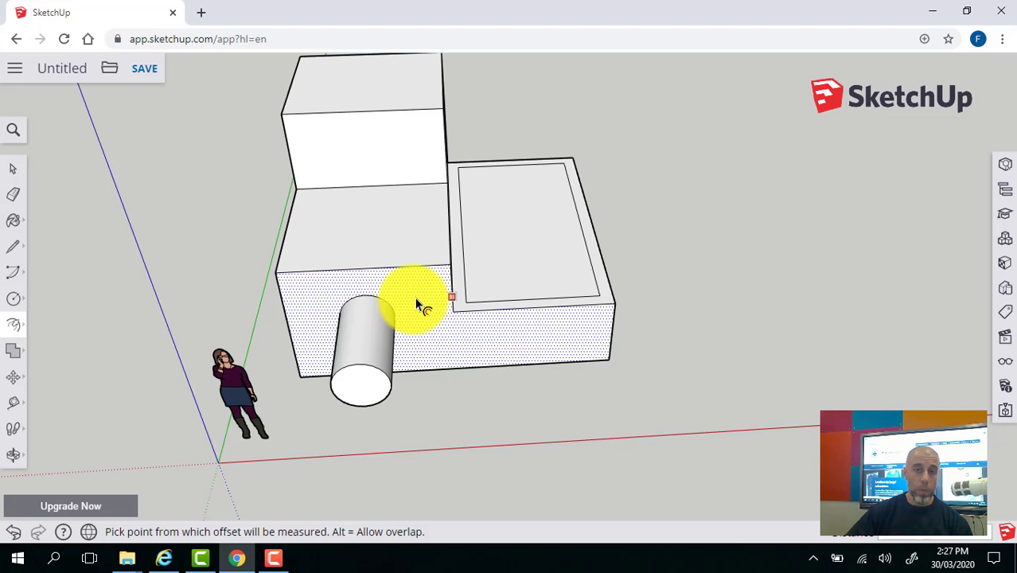
click(416, 304)
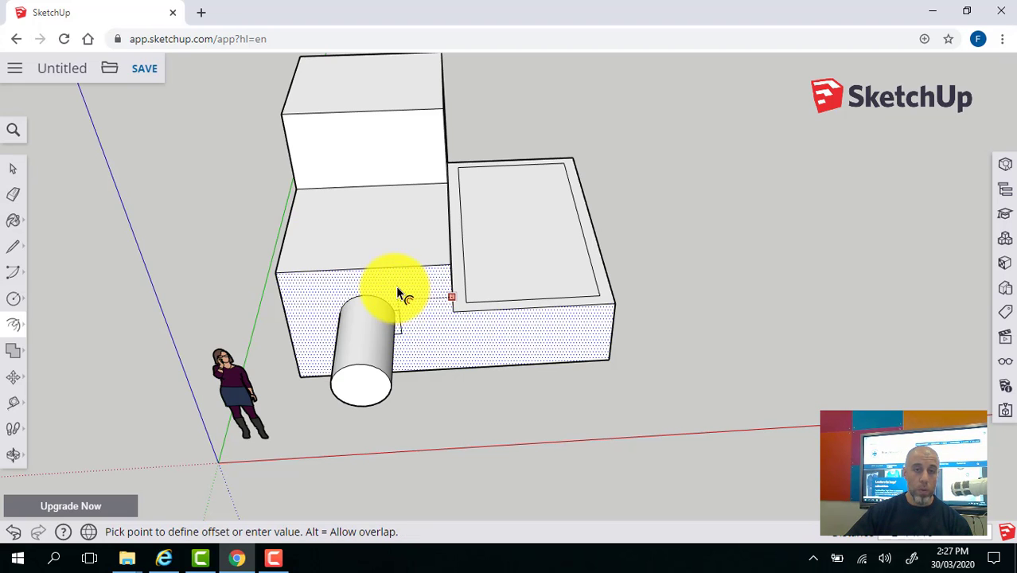
click(446, 332)
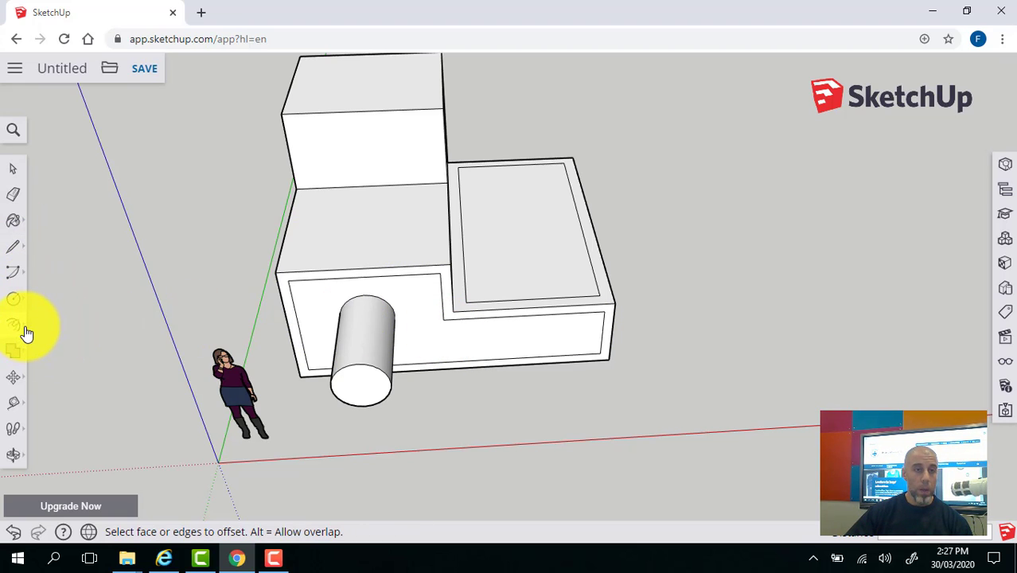
Push the inner front face back into the model to leave a deep recess framed by the narrow border.
mouse_move(26, 330)
click(50, 298)
click(430, 319)
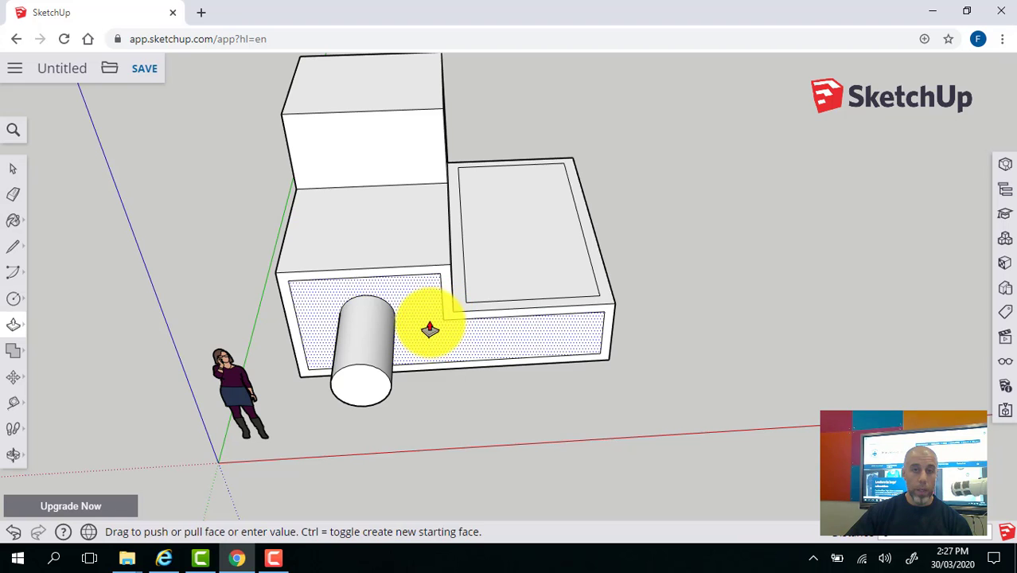
click(434, 315)
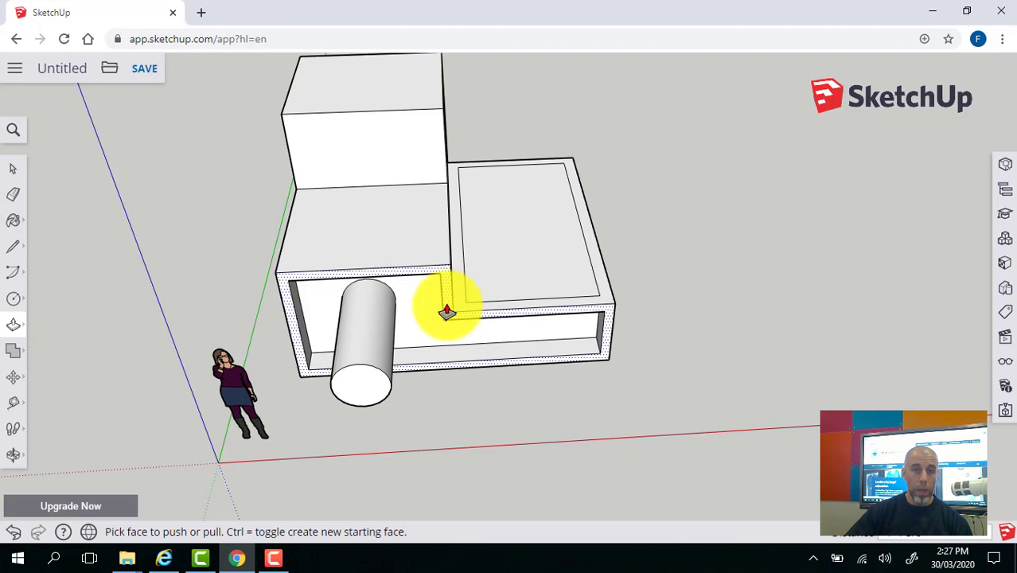
click(451, 322)
click(430, 331)
Offset the inner rectangle on the lower step's top face inward again to make a second, smaller rectangle.
scroll(422, 388, up, 5)
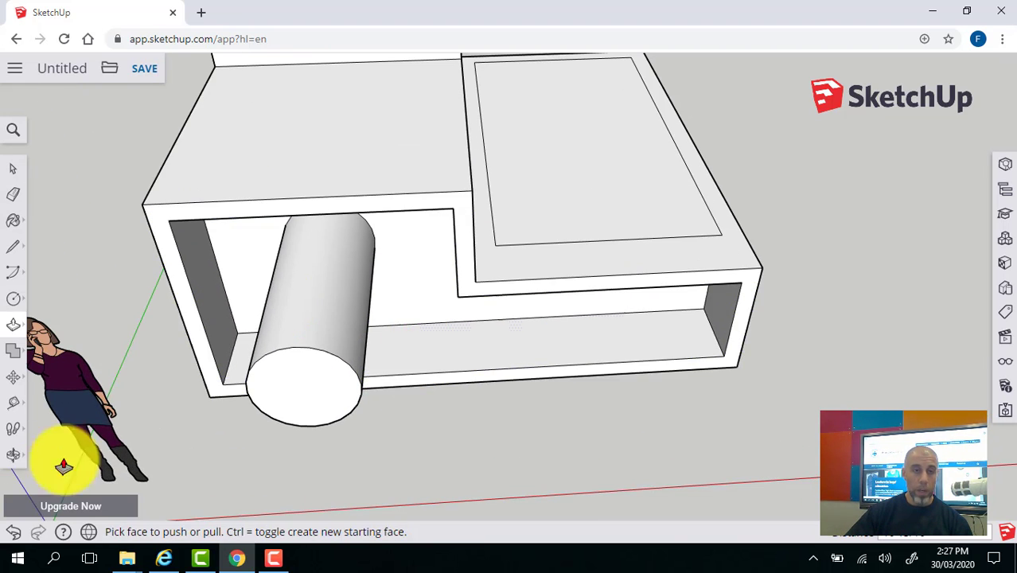
middle_drag(475, 386, 306, 311)
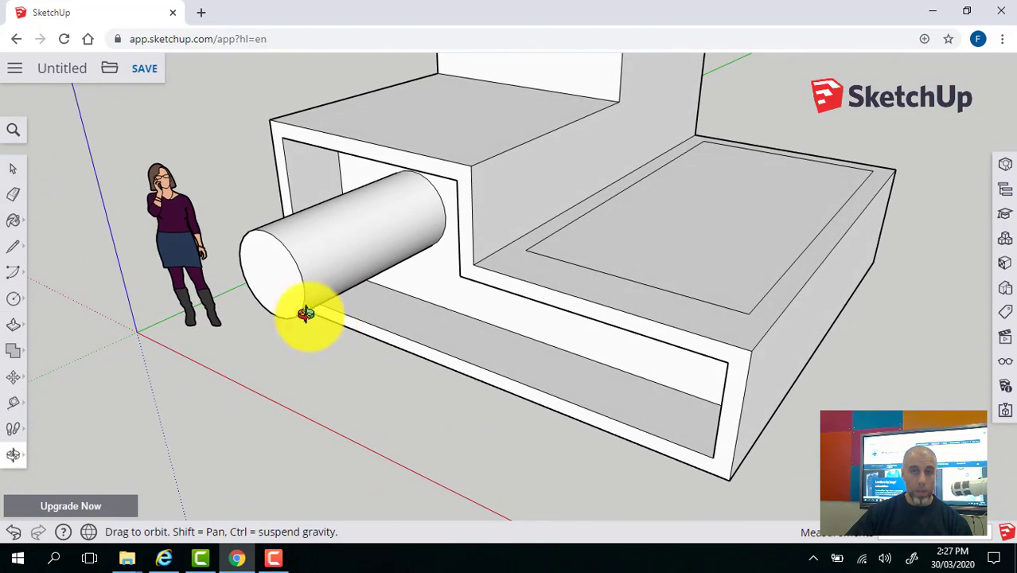
click(22, 328)
click(57, 325)
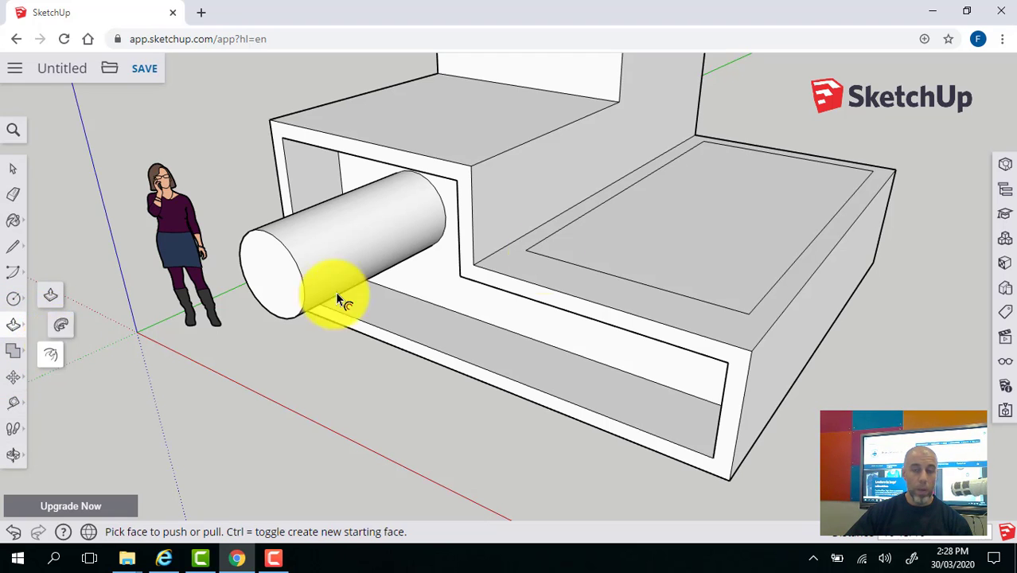
click(708, 208)
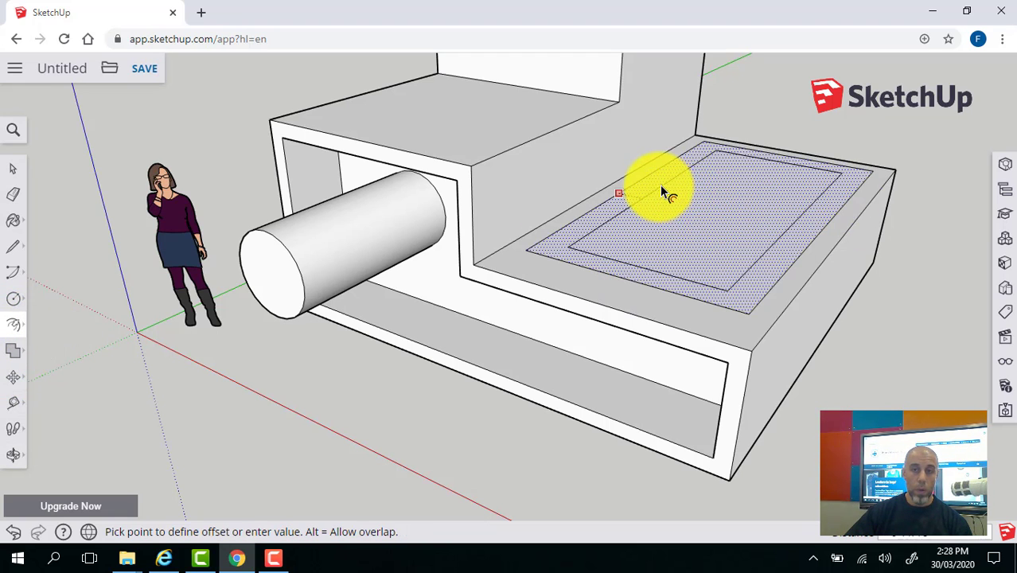
click(660, 185)
Push the innermost rectangle on the lower step down into a recess and pull the ring around it up slightly.
click(23, 327)
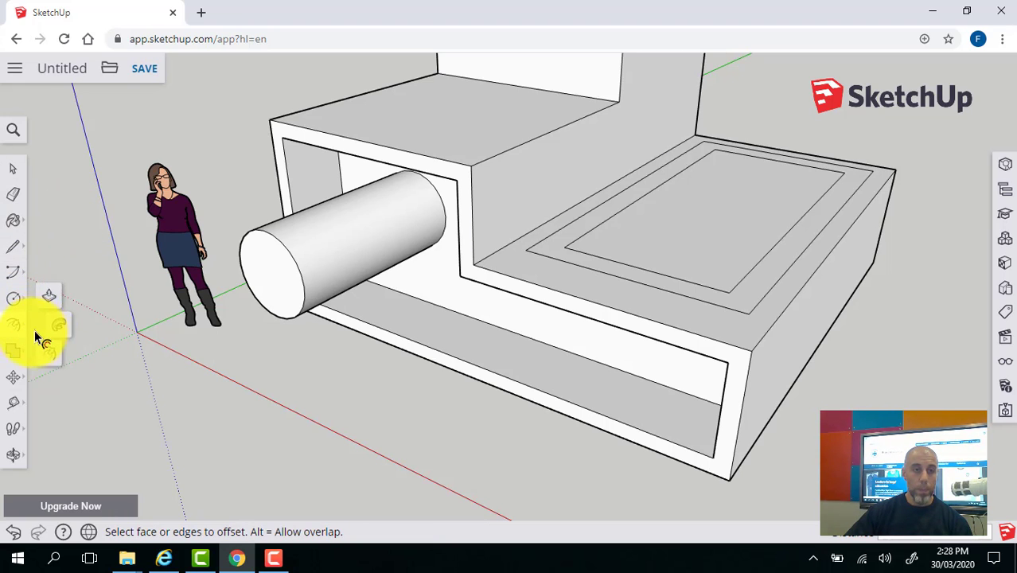
click(50, 296)
click(690, 223)
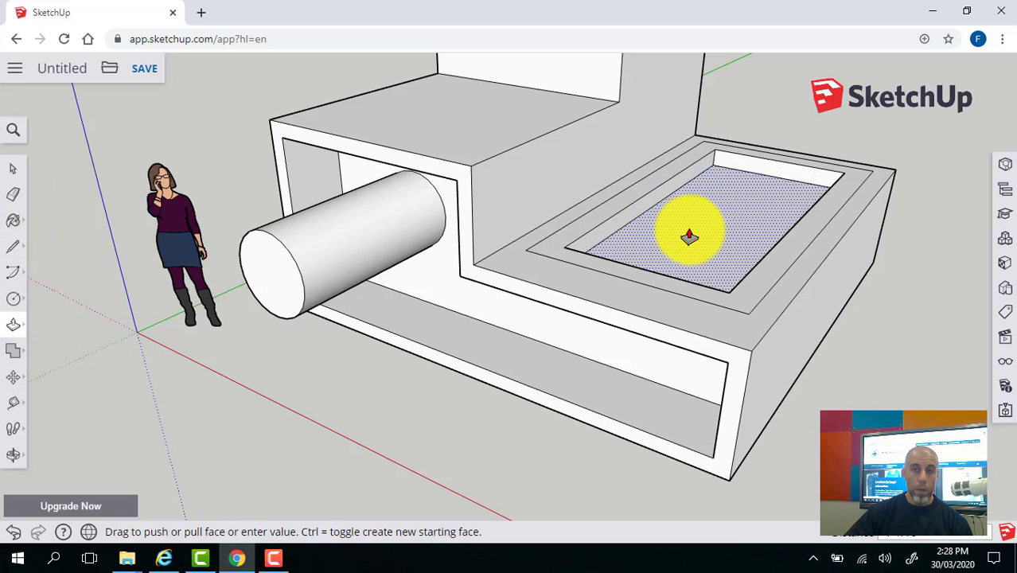
click(660, 236)
click(571, 246)
click(573, 237)
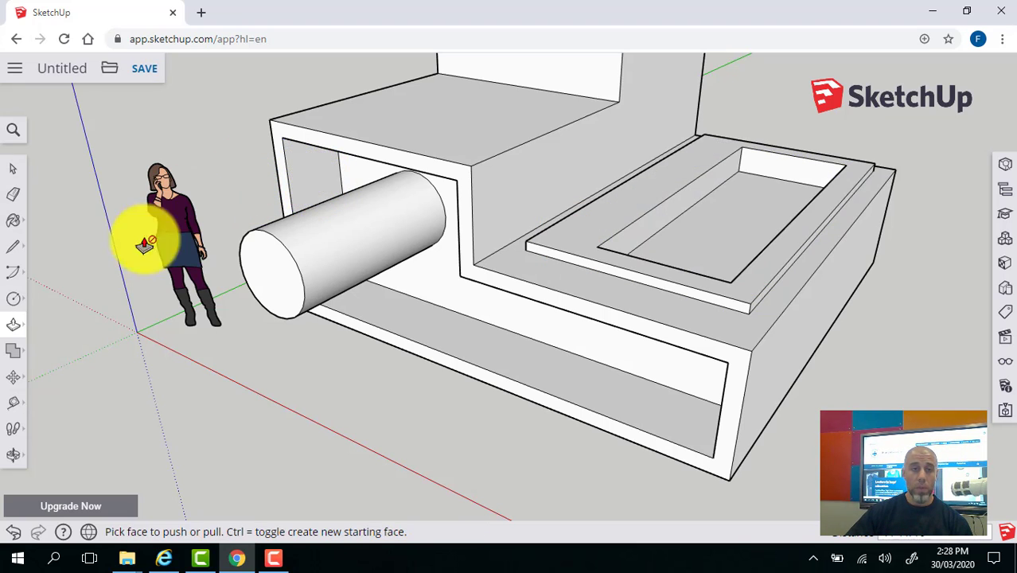
Paint the upper and lower right side faces of the model with the red Color A05 from the Colors material collection.
scroll(155, 251, down, 5)
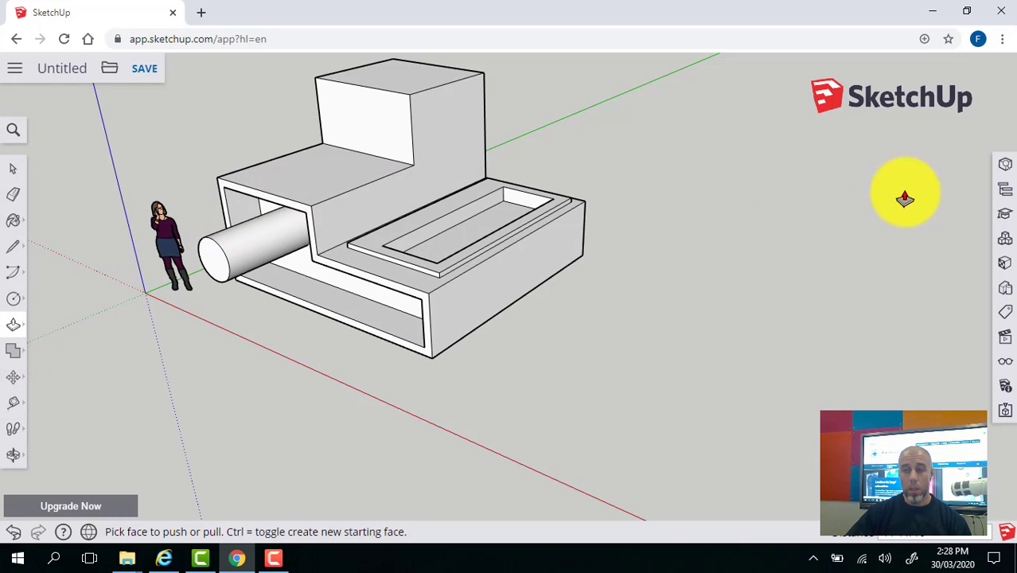
click(1006, 244)
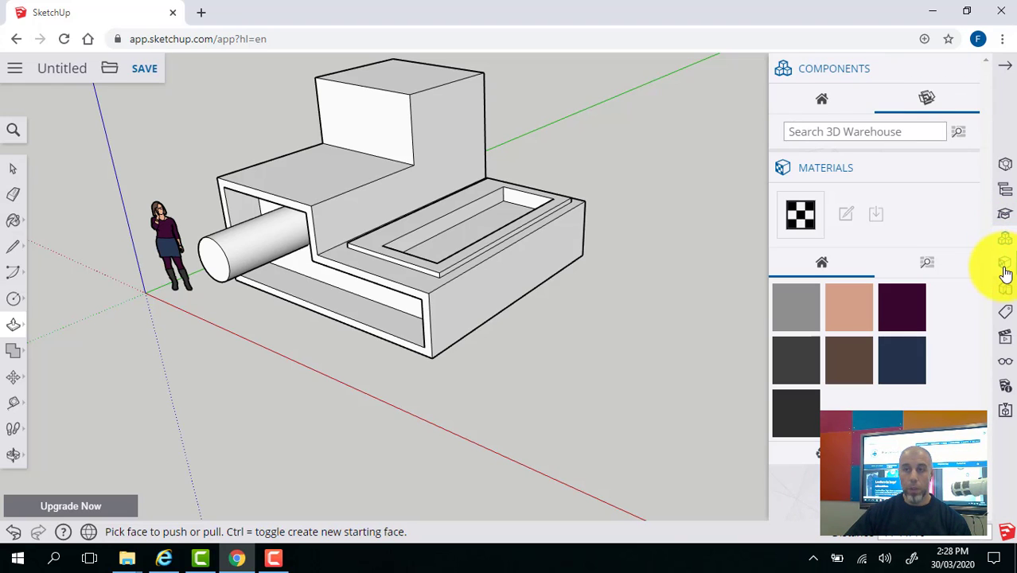
click(927, 267)
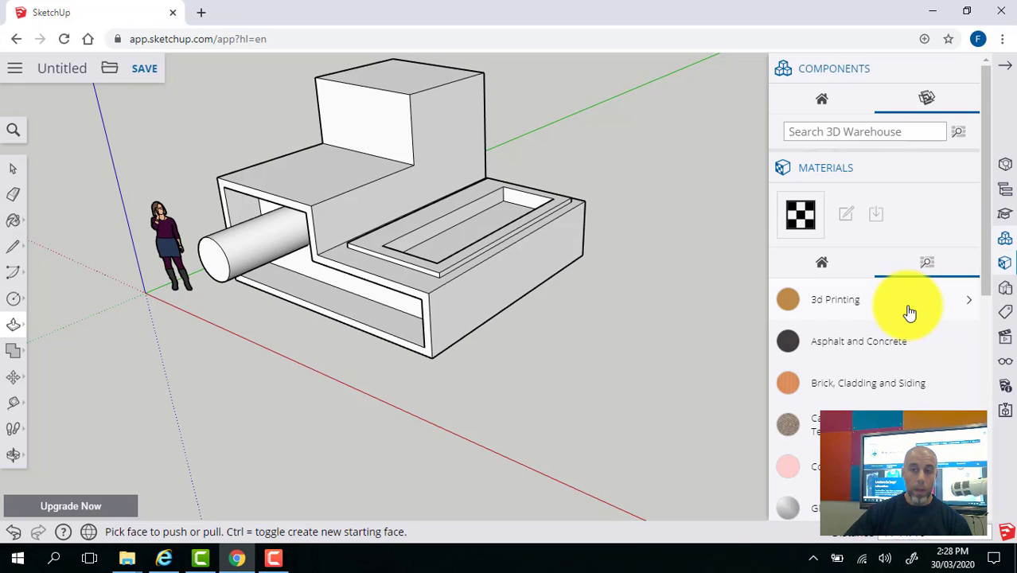
scroll(908, 311, down, 1)
scroll(910, 312, down, 1)
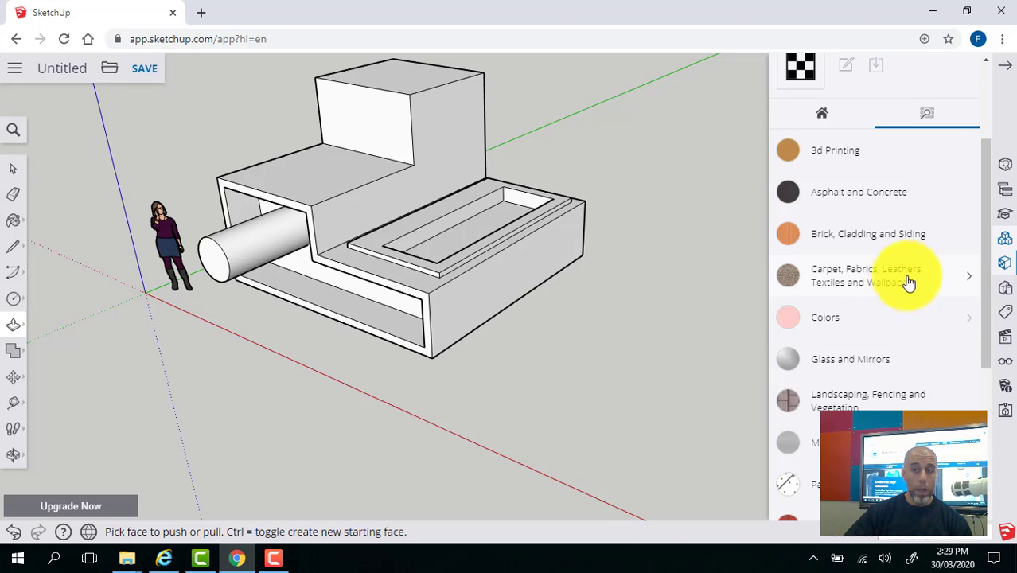
click(965, 320)
click(796, 416)
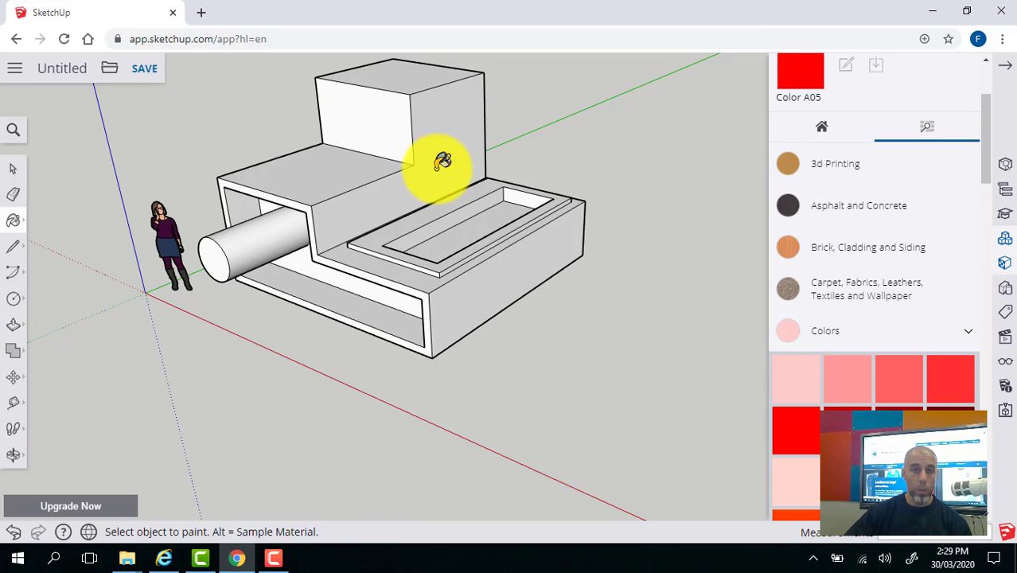
click(444, 155)
click(517, 268)
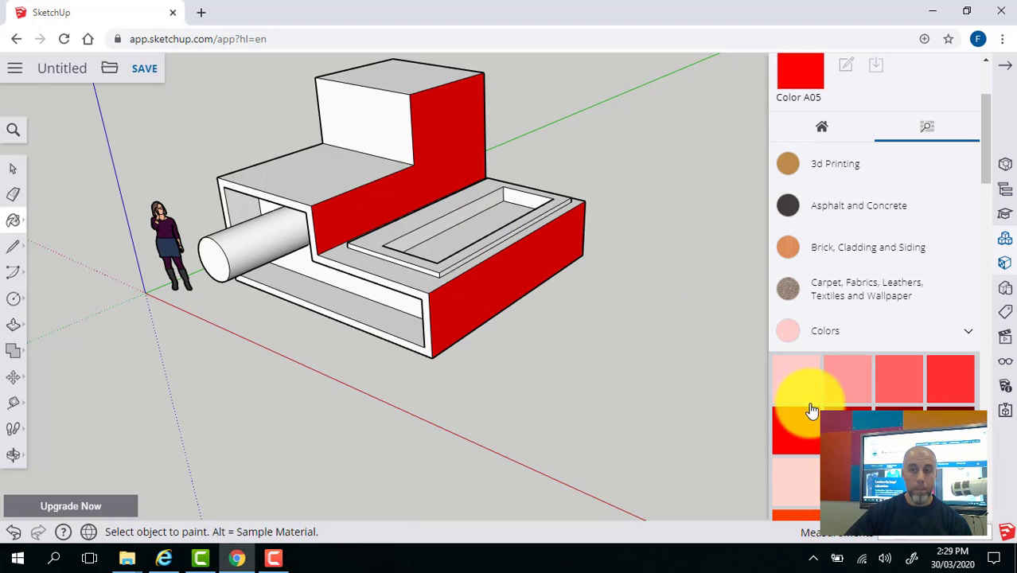
Paint the top of the raised rectangular frame and the front face's border with the bright orange color.
scroll(804, 461, down, 3)
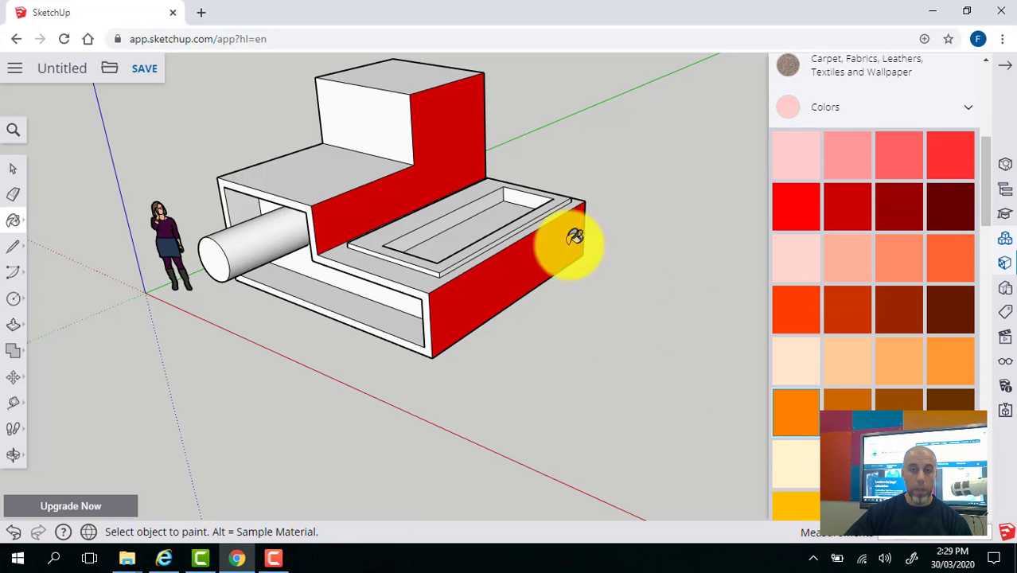
click(396, 220)
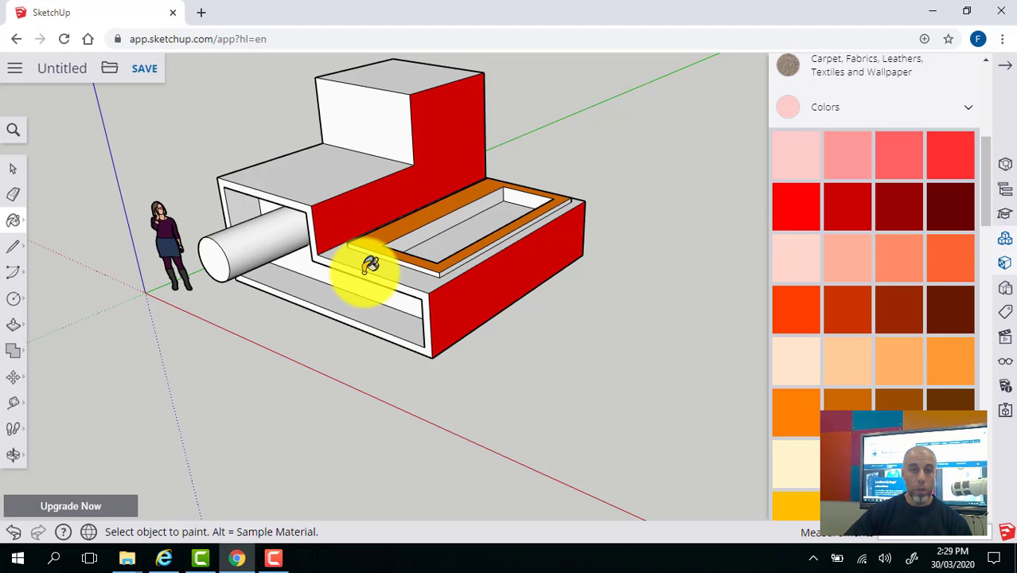
click(368, 268)
Paint the lower step's top face around the frame yellow and the middle step's top face with a tan Stone material.
scroll(854, 387, down, 3)
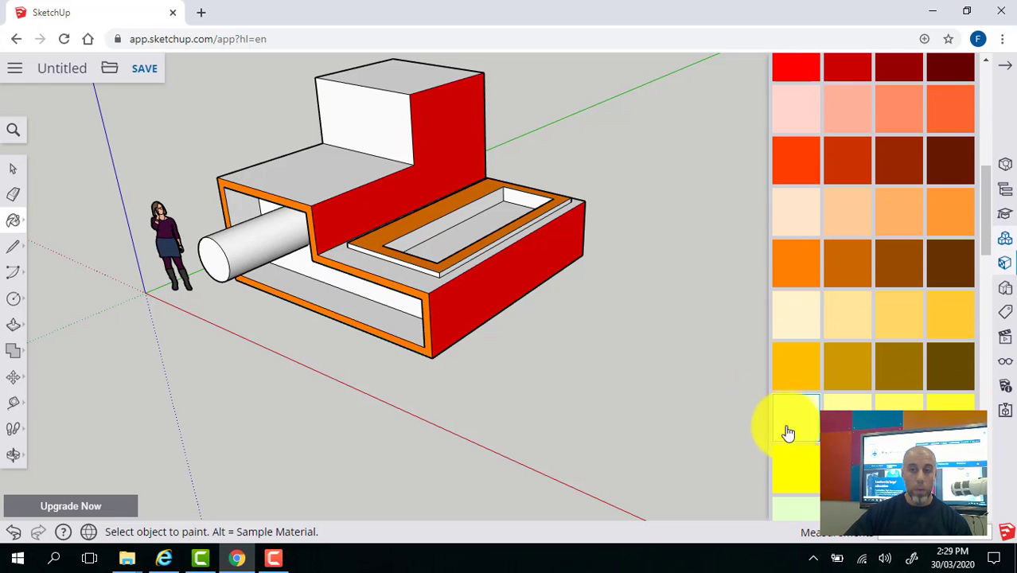
click(386, 265)
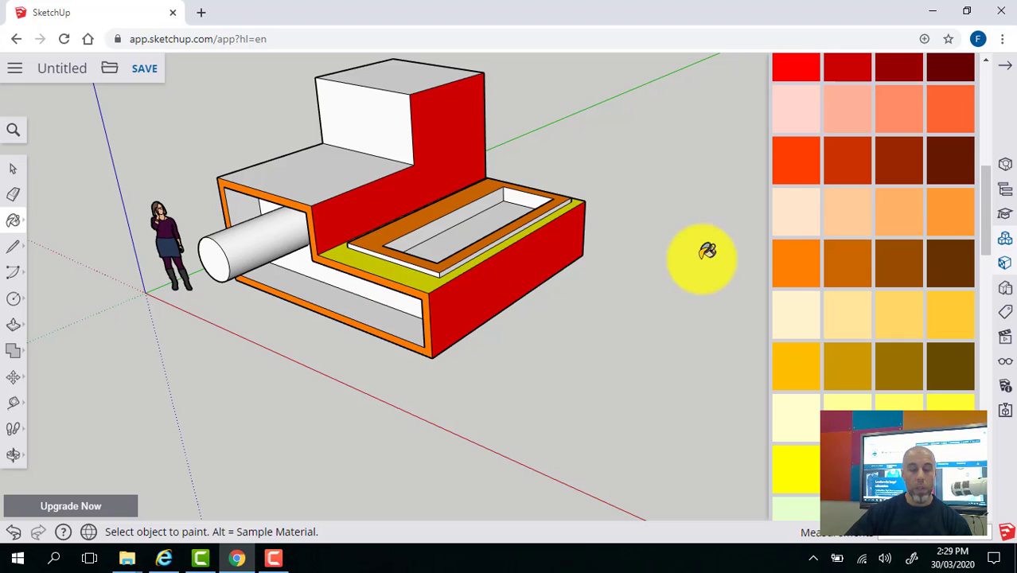
scroll(836, 248, down, 10)
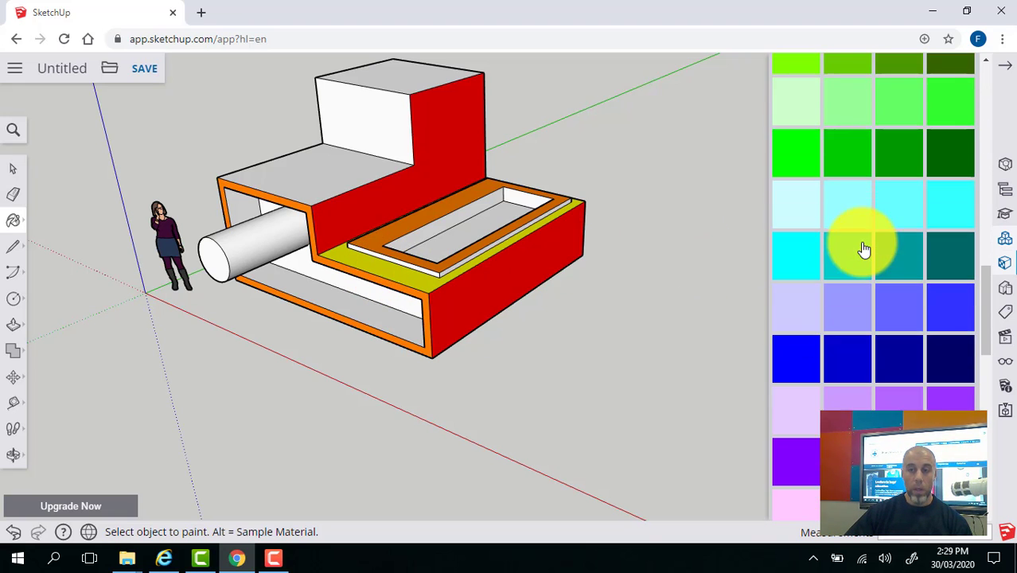
scroll(864, 247, down, 10)
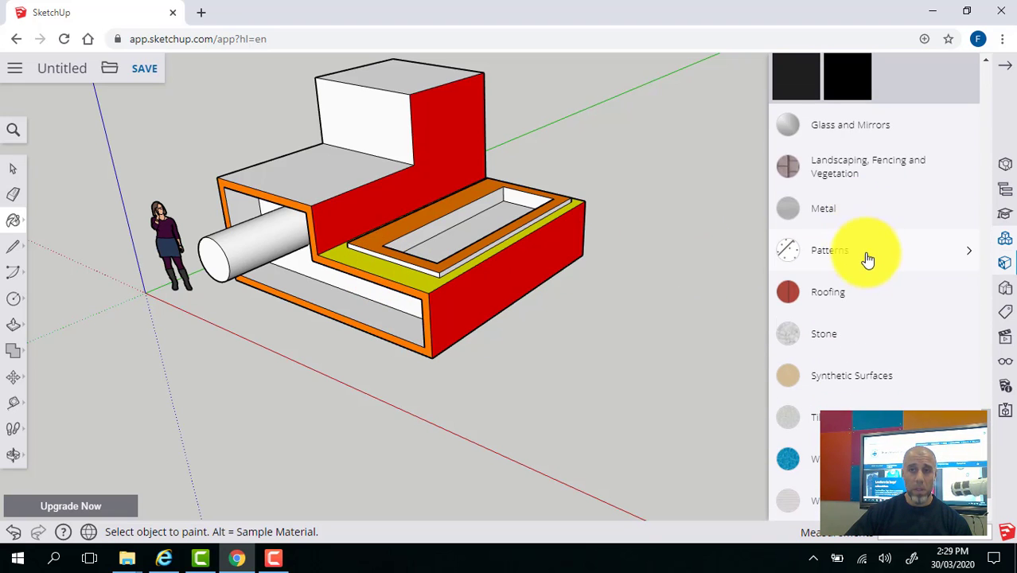
scroll(869, 291, down, 2)
click(856, 295)
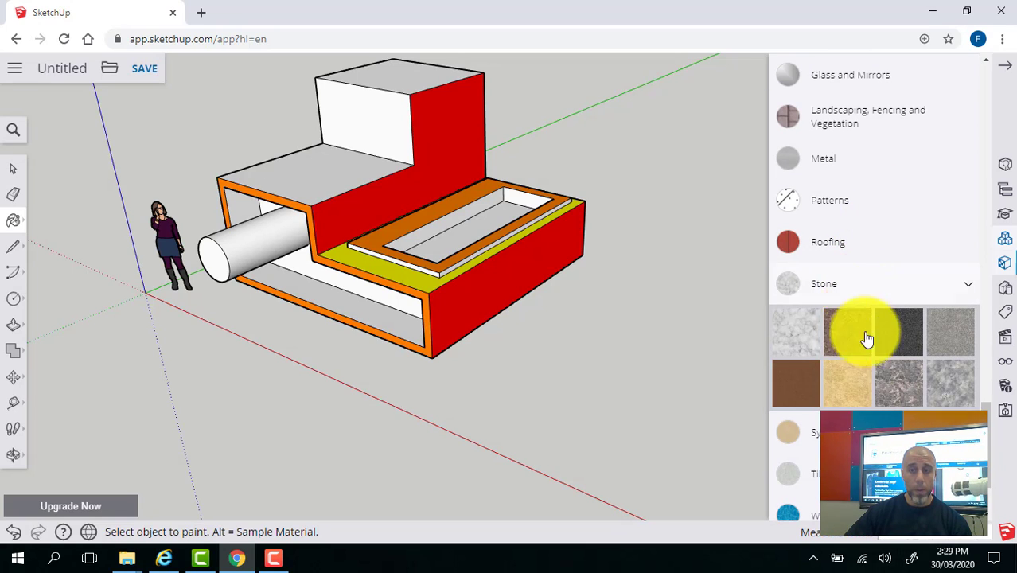
click(302, 166)
Paint the floor of the recess in the lower step with a blue material from the Water collection.
scroll(890, 311, down, 2)
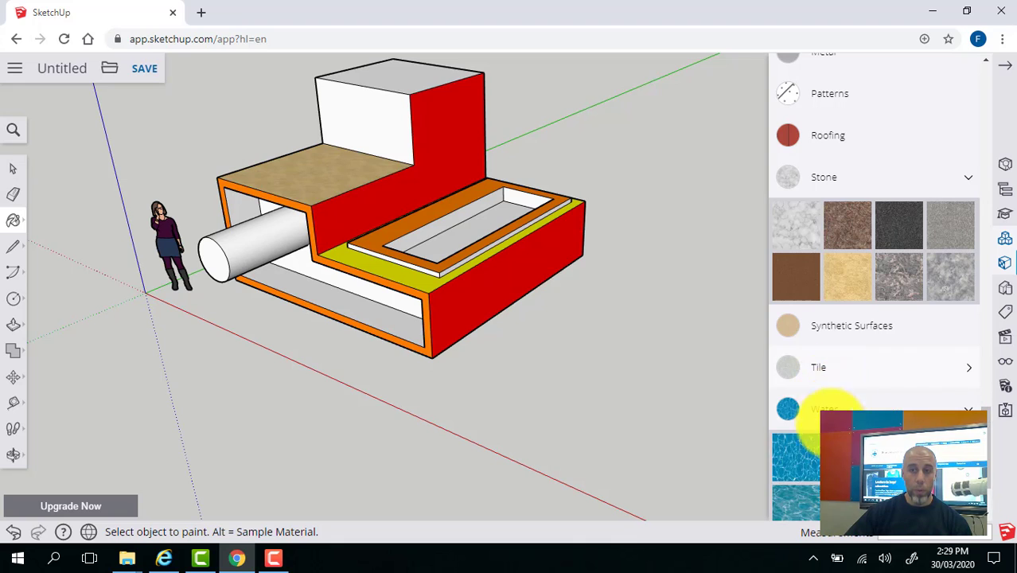
click(820, 408)
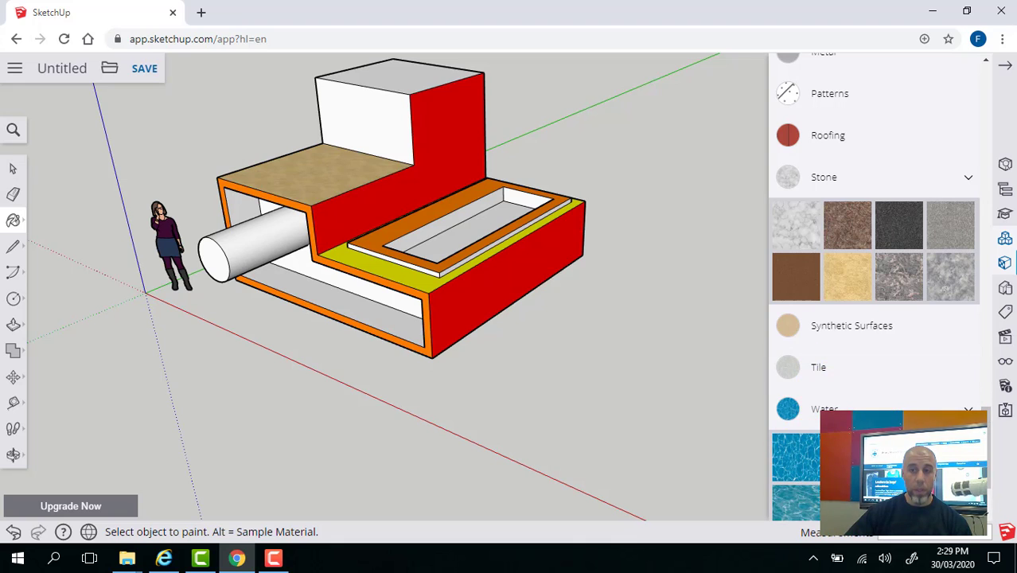
click(472, 221)
Paint the tall block's front face and the wall inside the front opening with the multi-toned plank material from the Wood collection.
scroll(947, 290, down, 2)
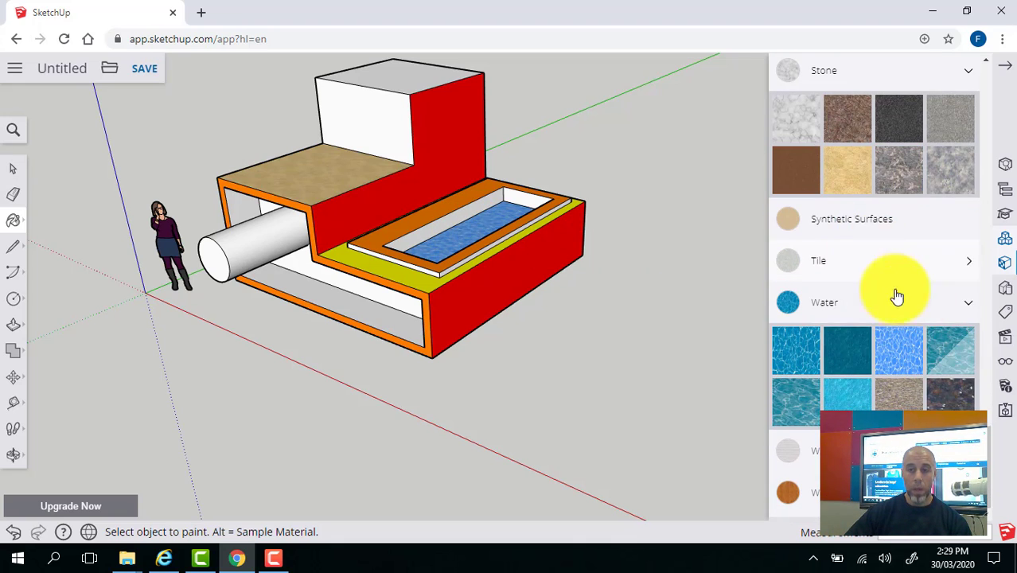
click(808, 489)
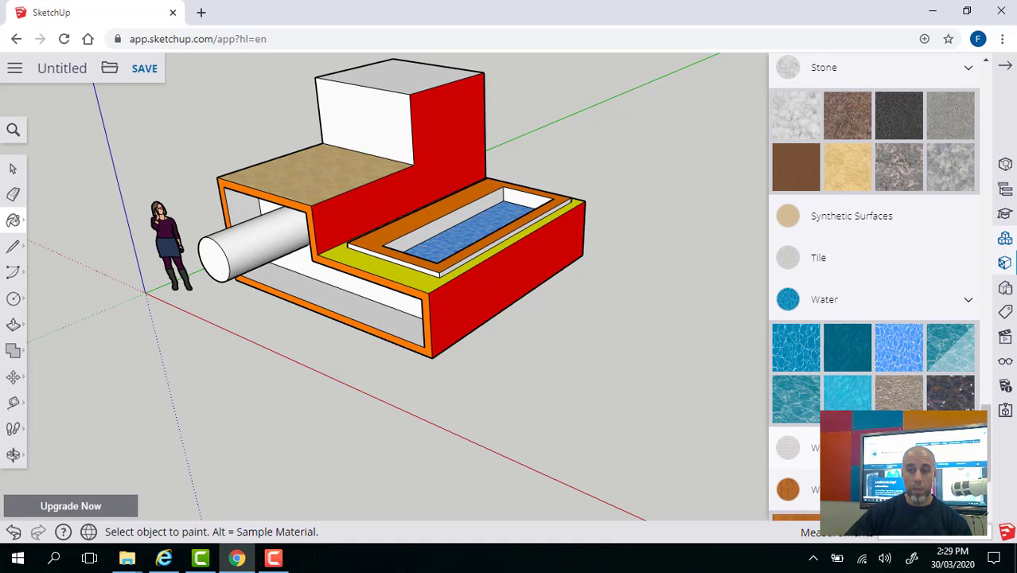
scroll(848, 390, down, 2)
click(947, 384)
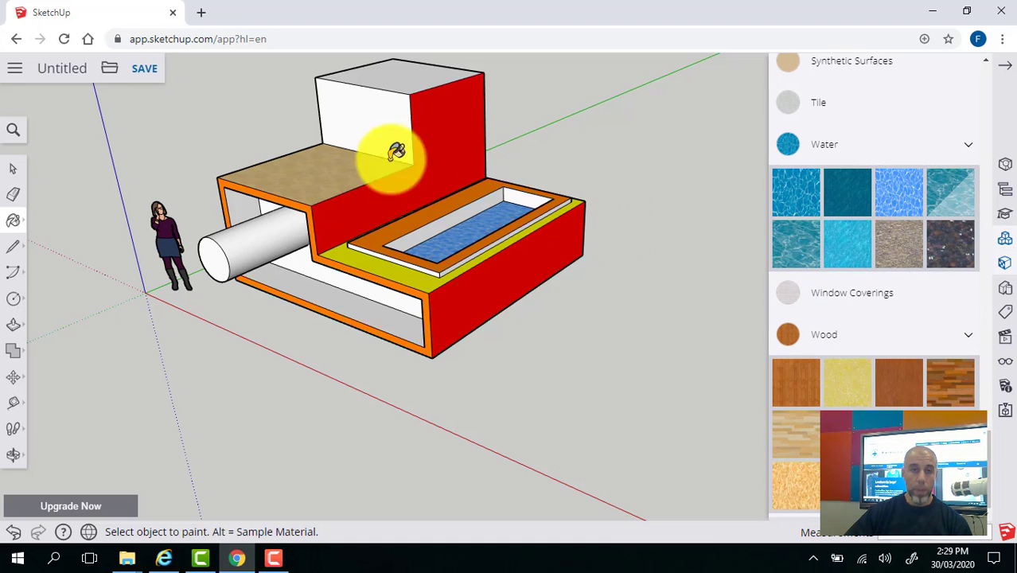
click(367, 102)
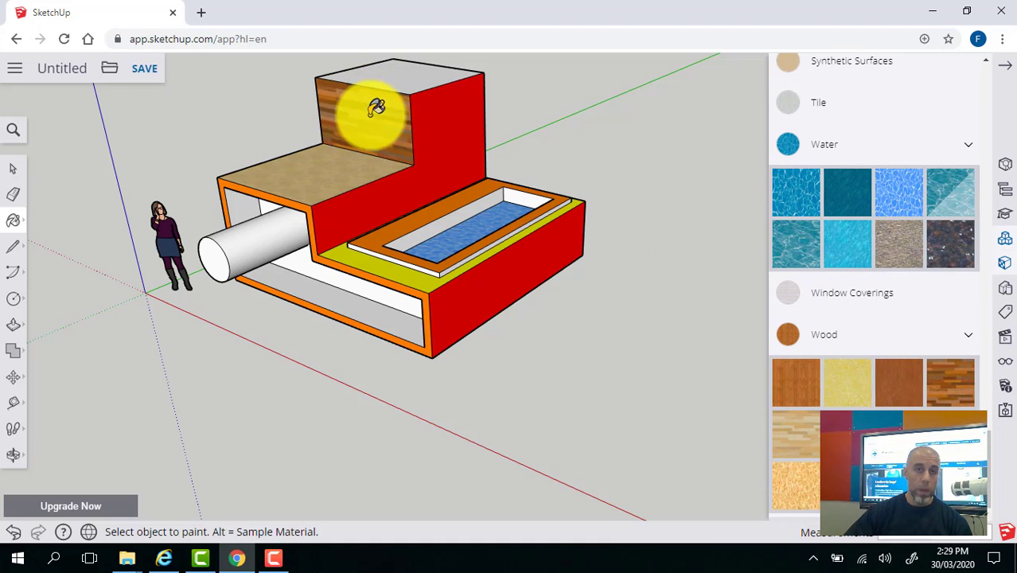
click(341, 272)
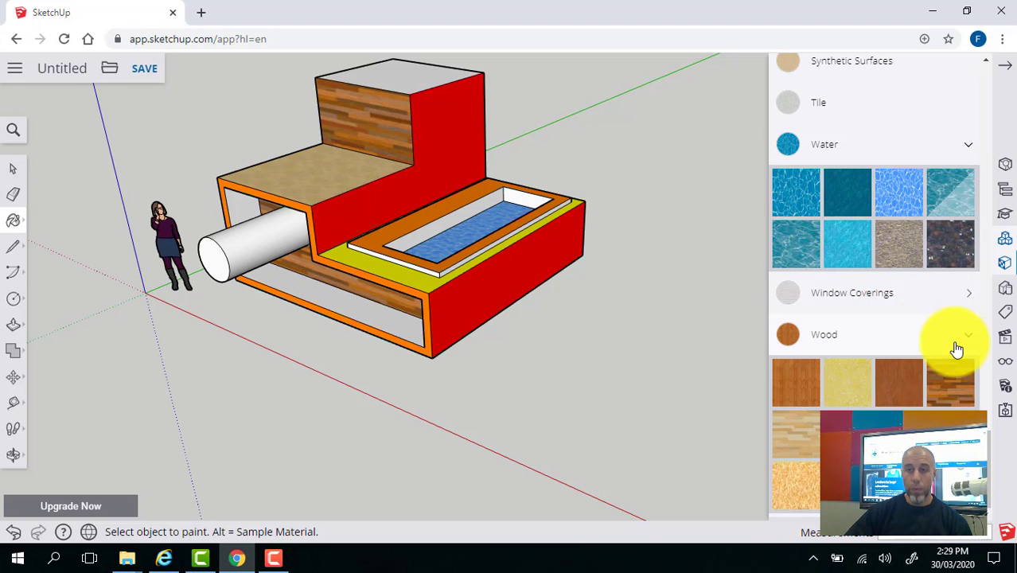
Repaint the upper red side face with the translucent blue material from the Glass and Mirrors collection.
scroll(954, 345, up, 3)
scroll(879, 288, up, 4)
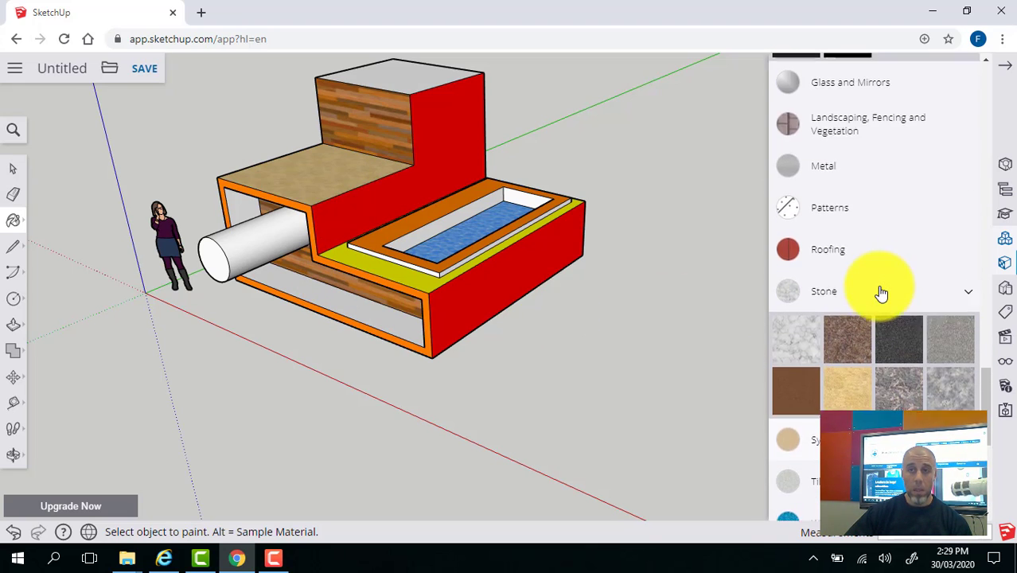
click(873, 227)
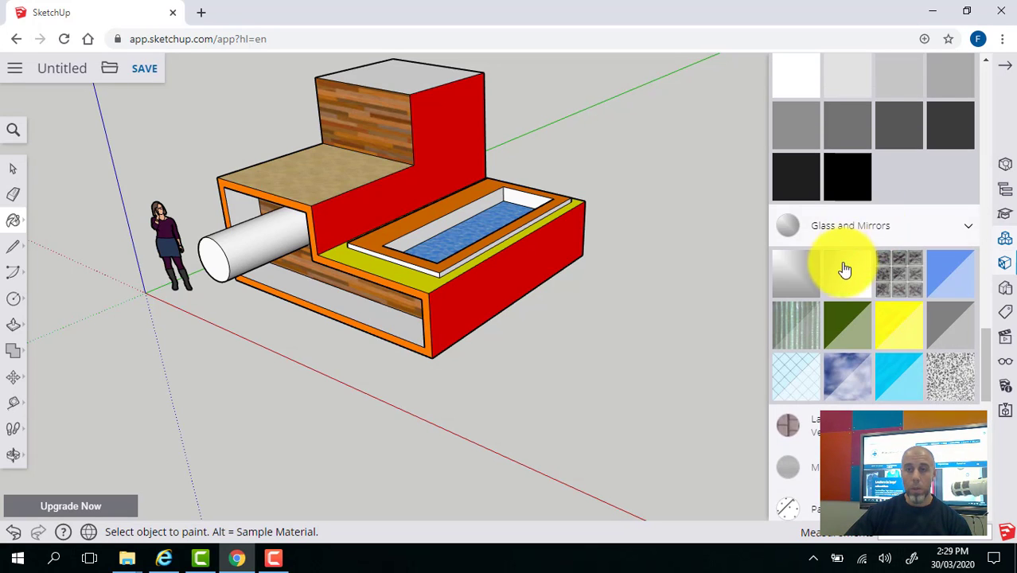
click(842, 364)
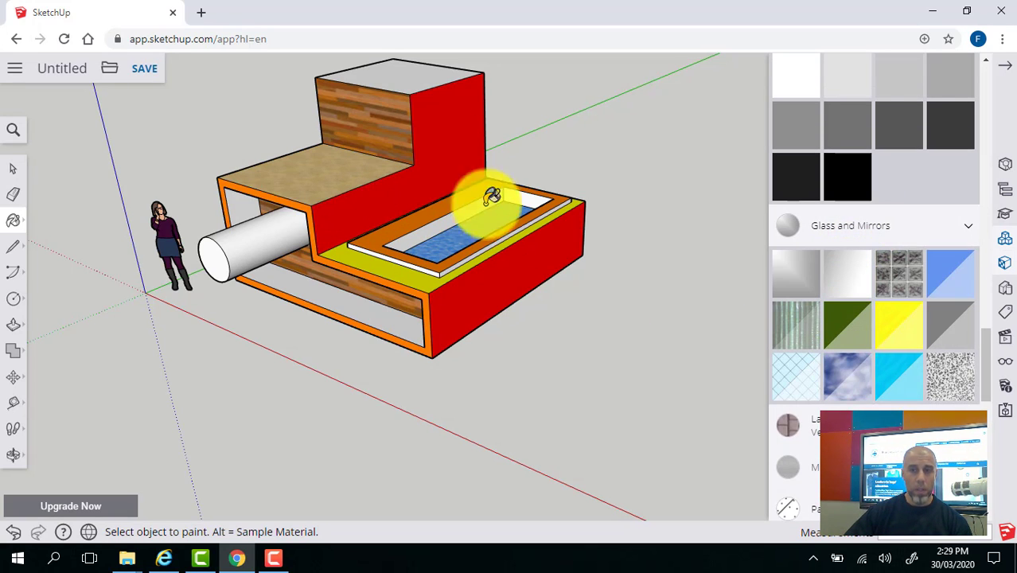
click(939, 284)
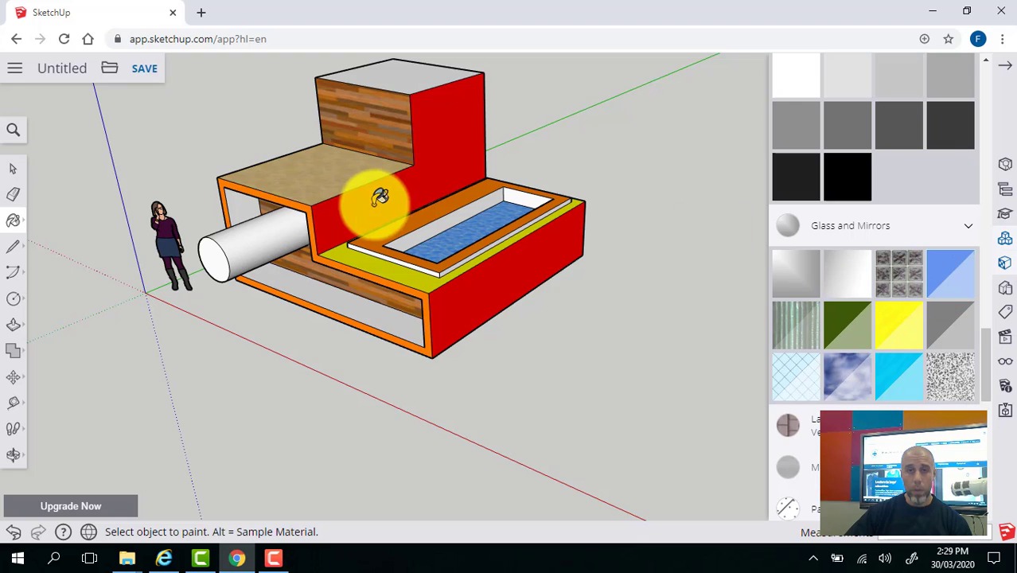
click(404, 194)
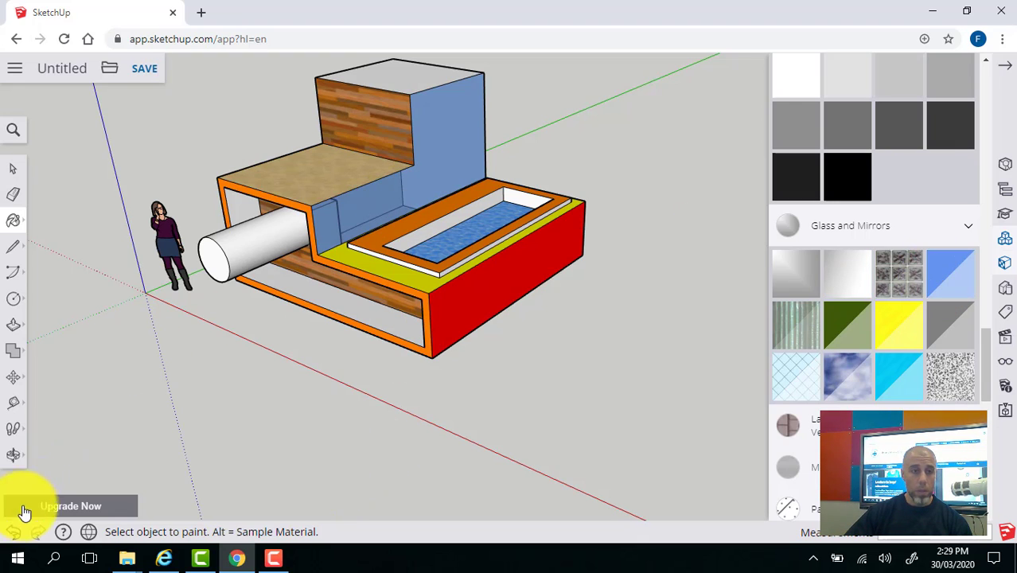
Examine the painted model's glass side and water-filled recess up close and from different angles, and hide the materials list.
click(13, 455)
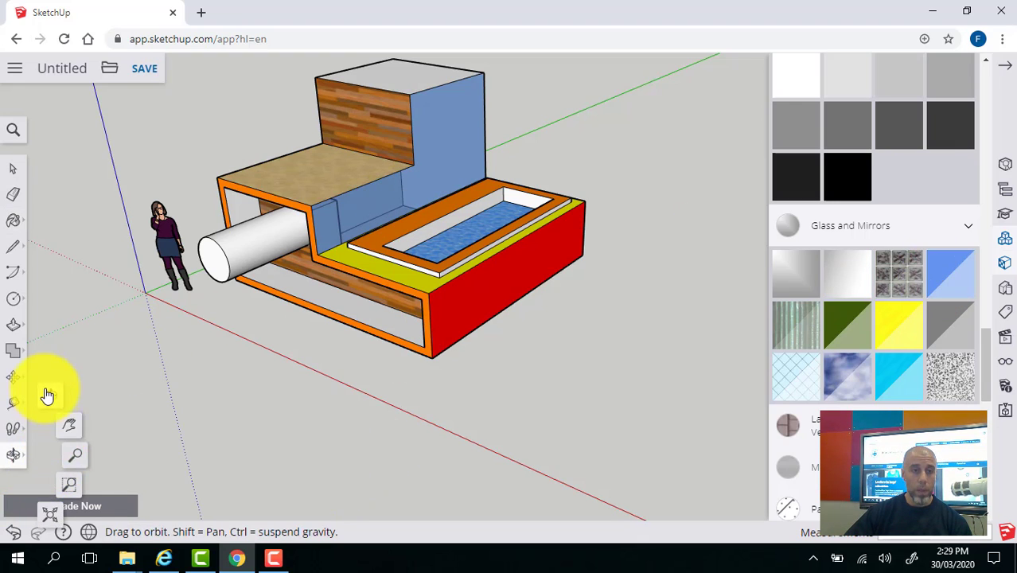
drag(461, 268, 456, 197)
scroll(539, 185, down, 8)
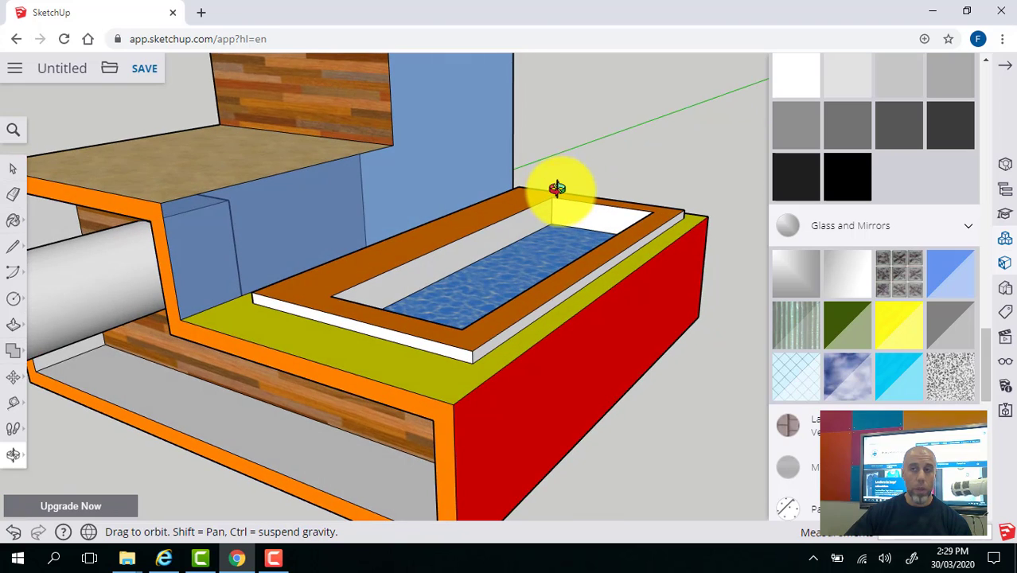
drag(527, 227, 573, 239)
click(1005, 68)
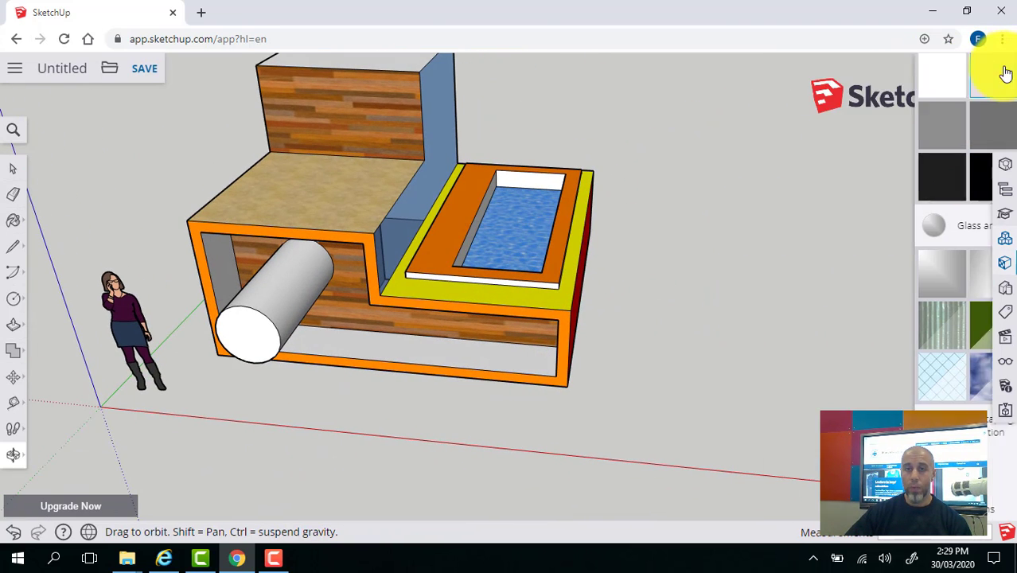
Draw a large rectangle on the empty ground beside the model's water-filled lower step.
click(24, 468)
click(70, 426)
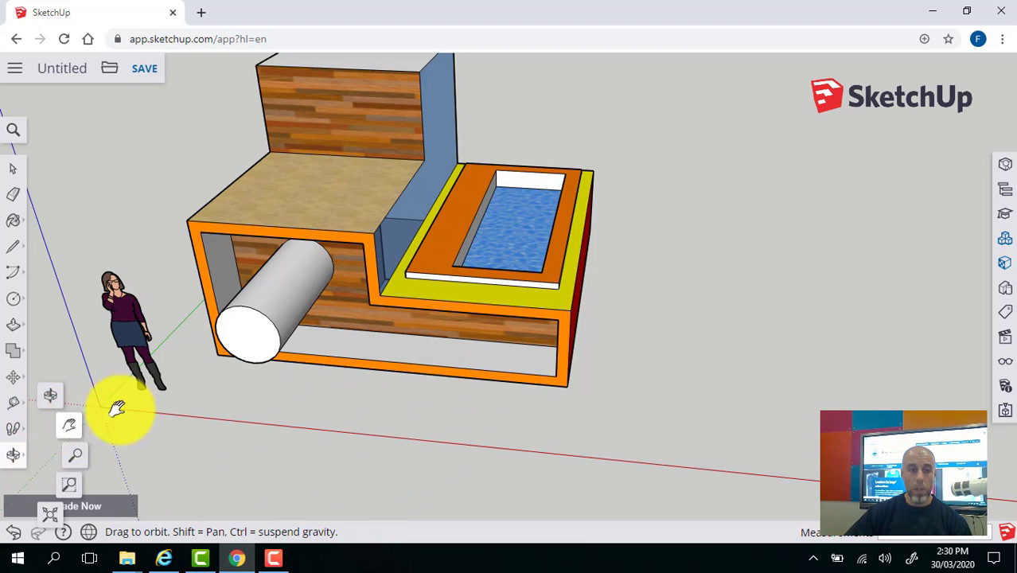
drag(641, 247, 329, 229)
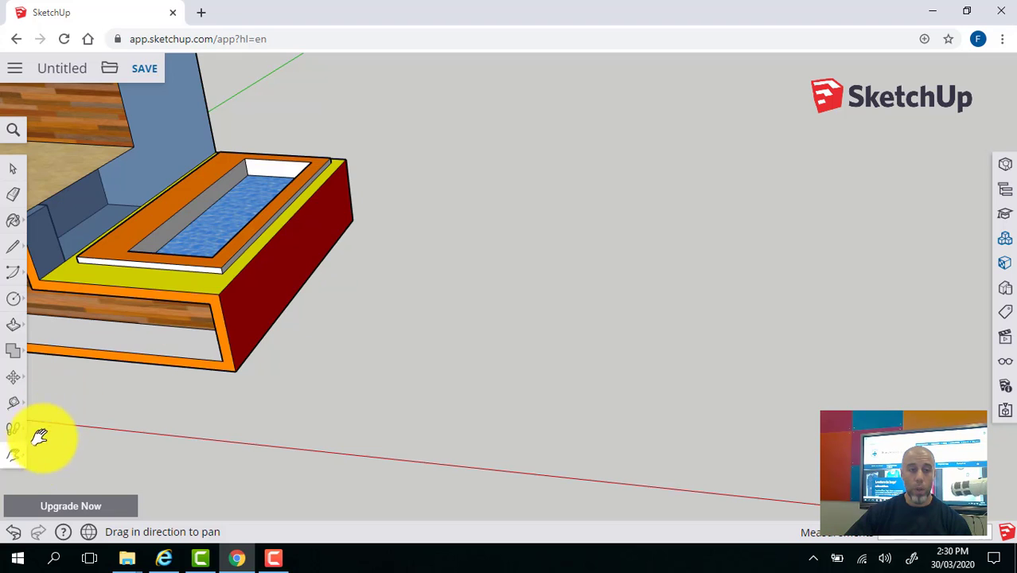
click(20, 460)
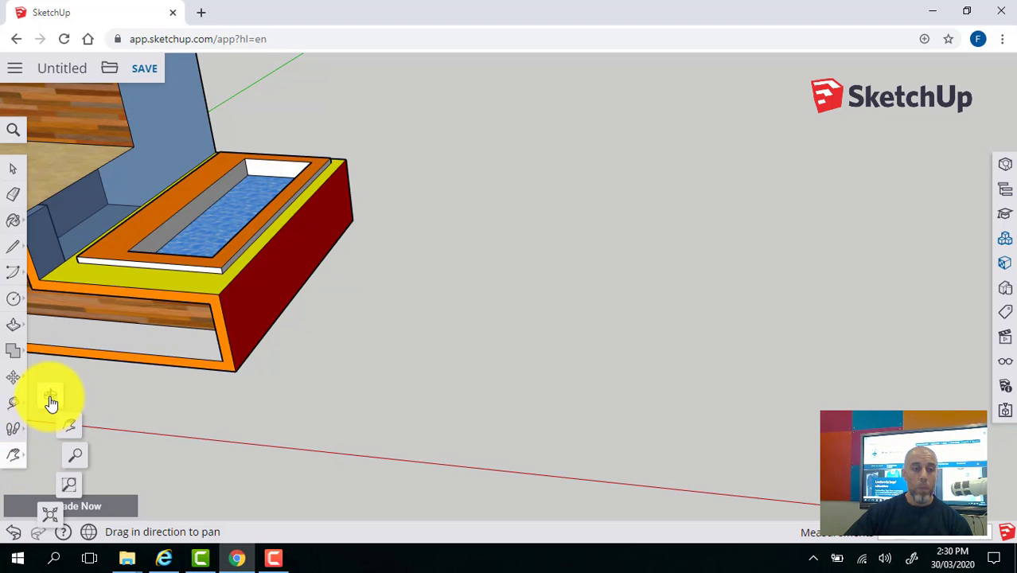
click(50, 401)
drag(236, 291, 275, 357)
key(r)
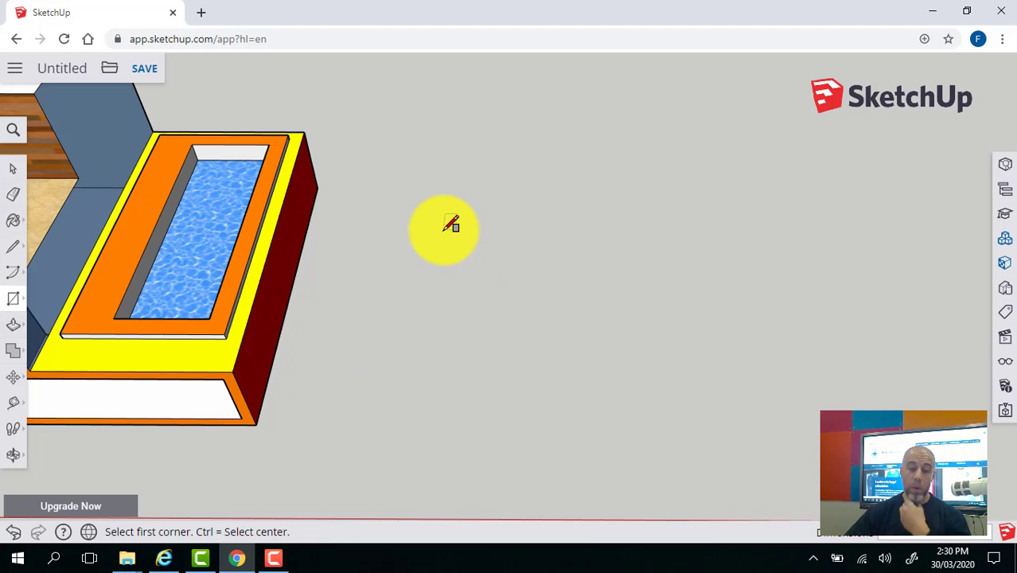
click(401, 183)
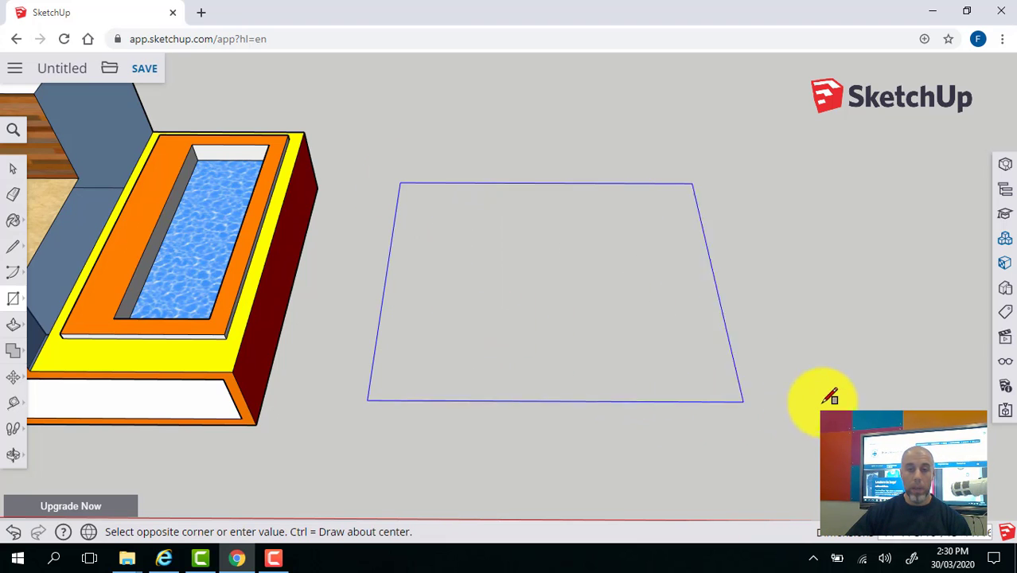
click(989, 428)
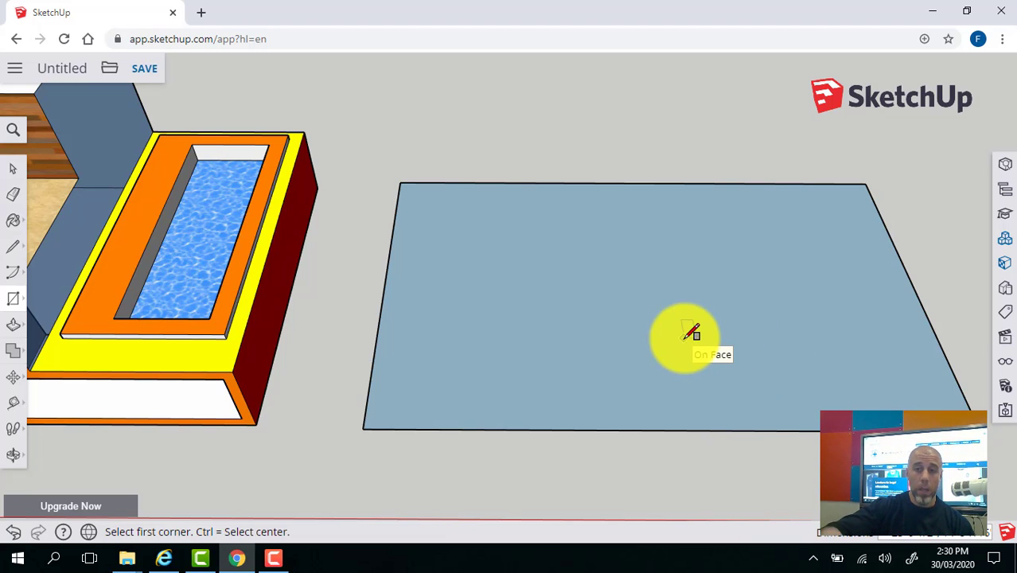
Pull the new ground rectangle up slightly into a thin slab.
key(p)
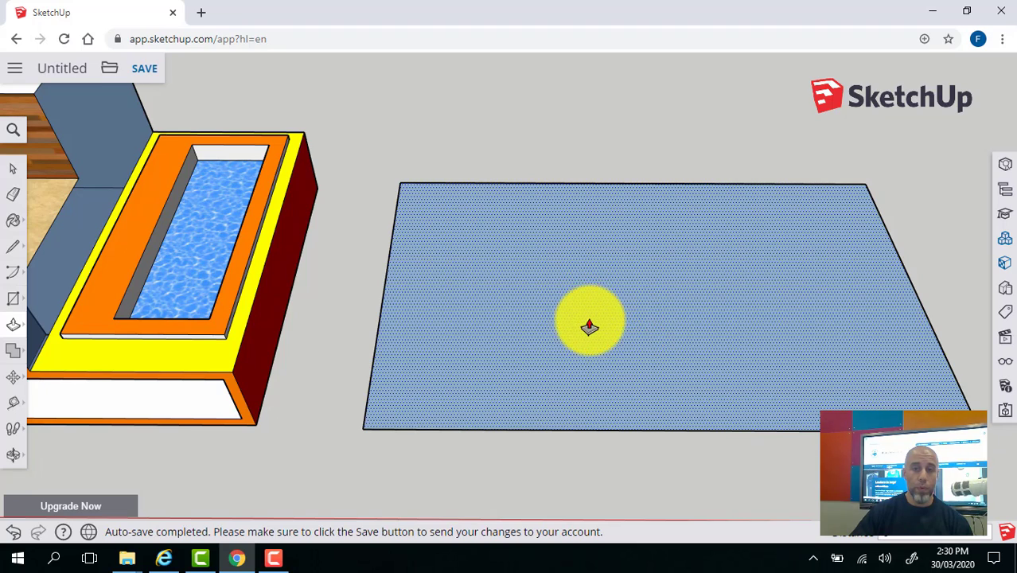
click(613, 315)
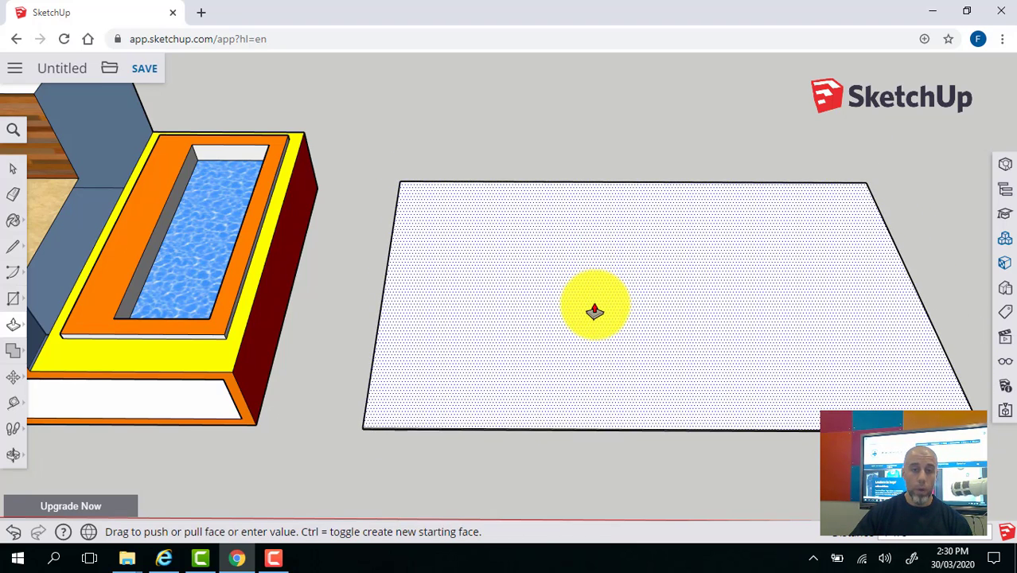
key(Escape)
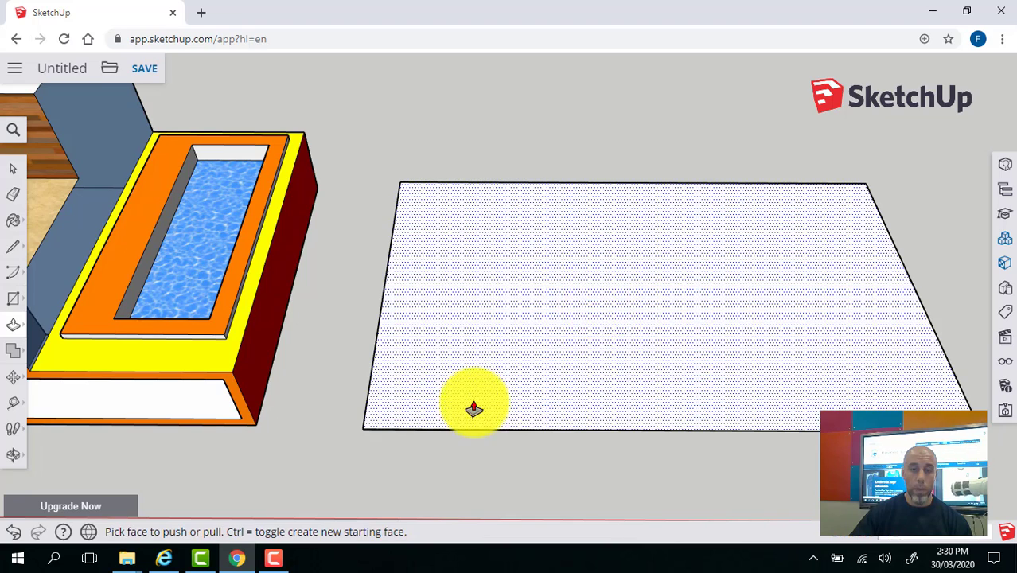
Offset the slab's outline inward to form a narrow border around its top face, and pull that border up slightly.
click(23, 356)
click(24, 330)
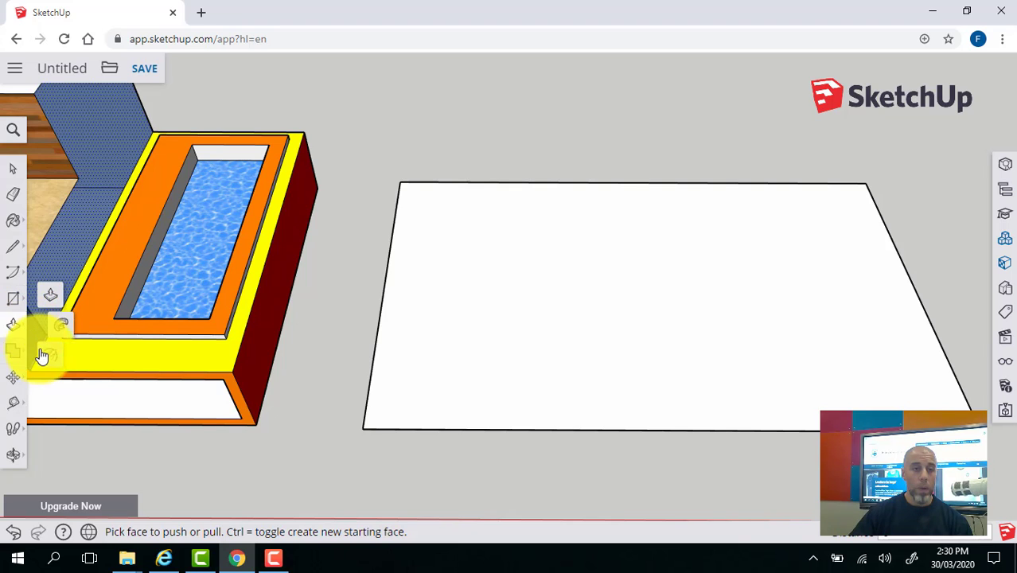
click(55, 358)
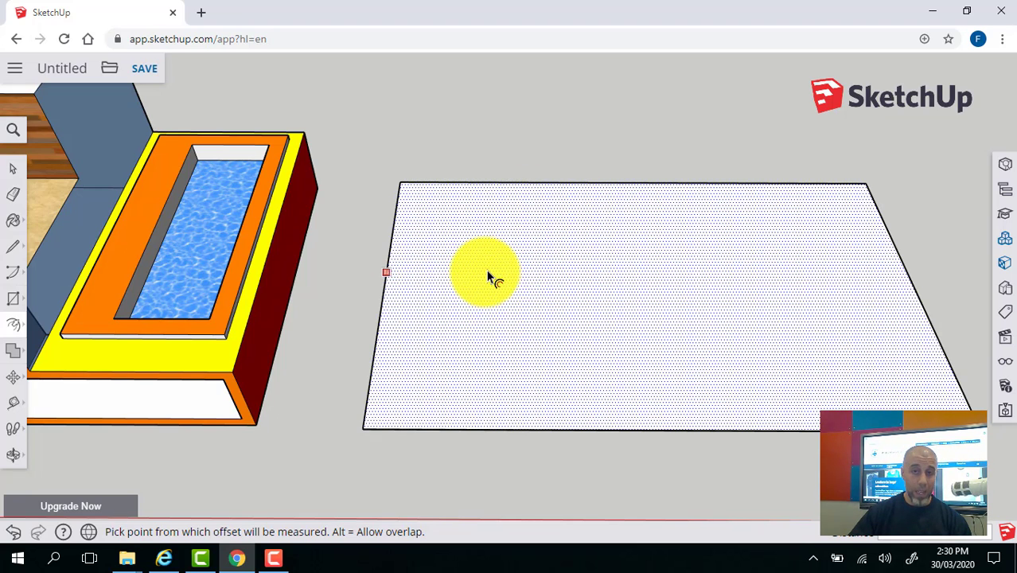
click(466, 262)
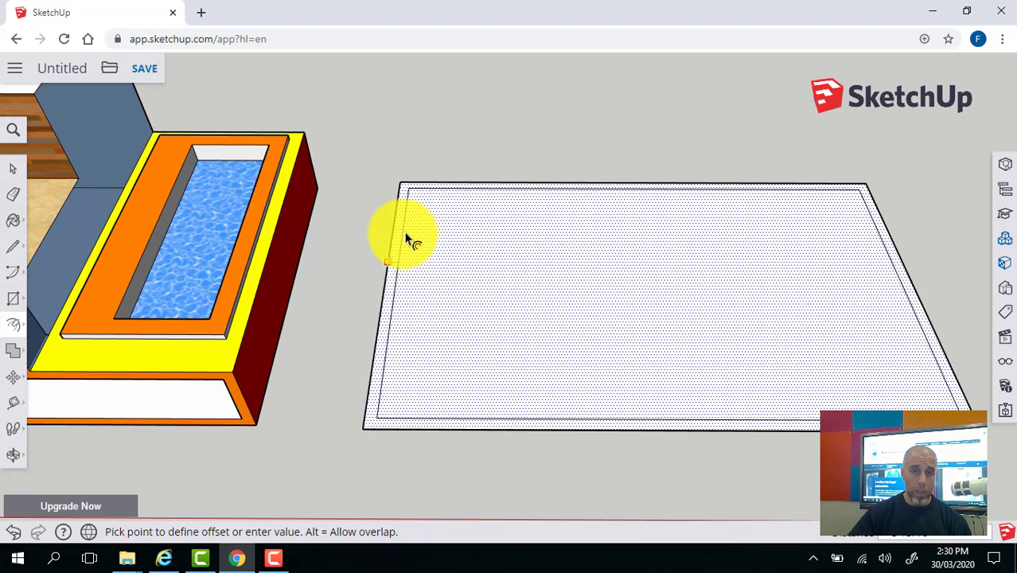
click(405, 235)
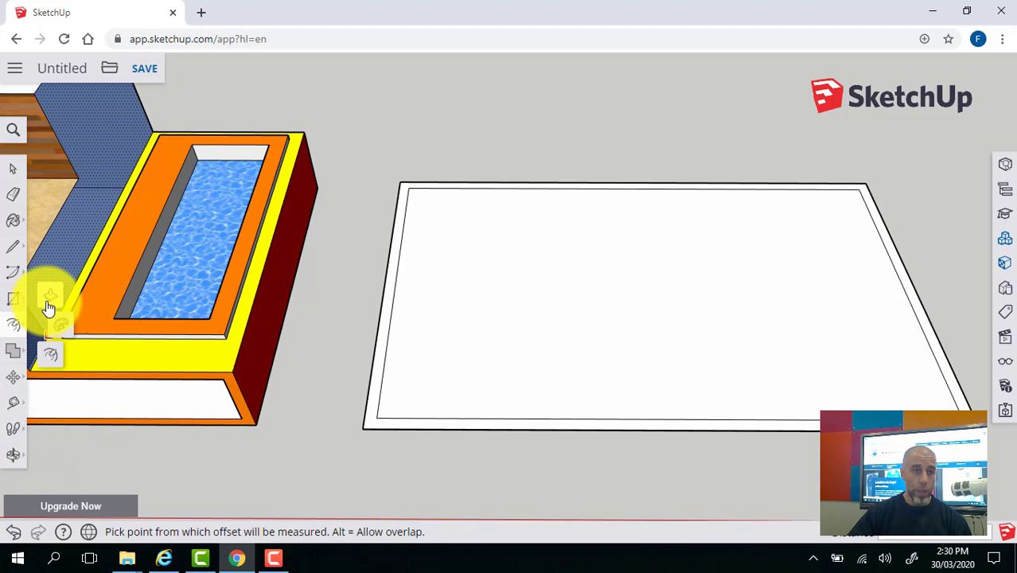
click(50, 295)
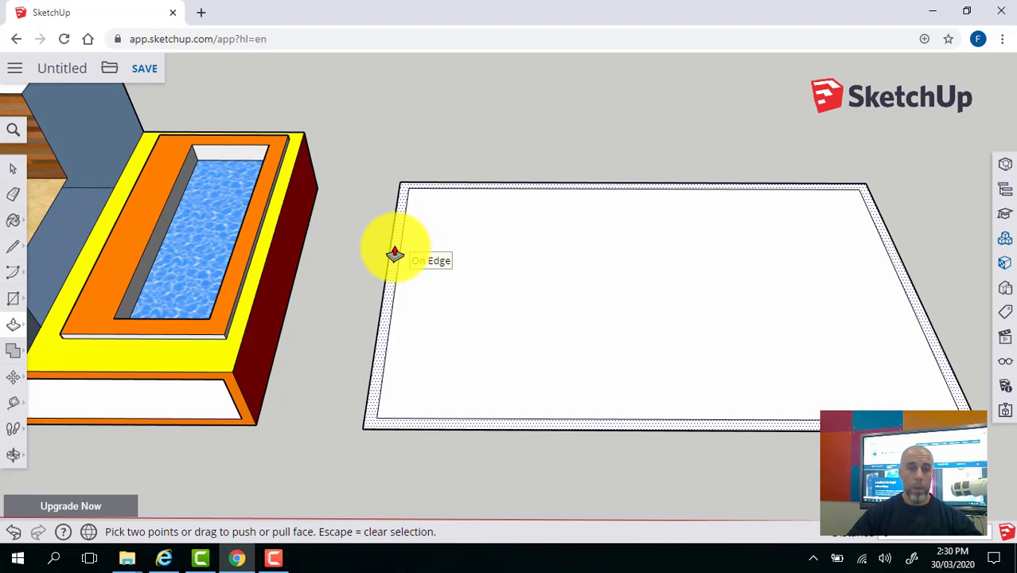
mouse_move(395, 251)
mouse_down()
mouse_move(385, 163)
mouse_move(377, 256)
mouse_up()
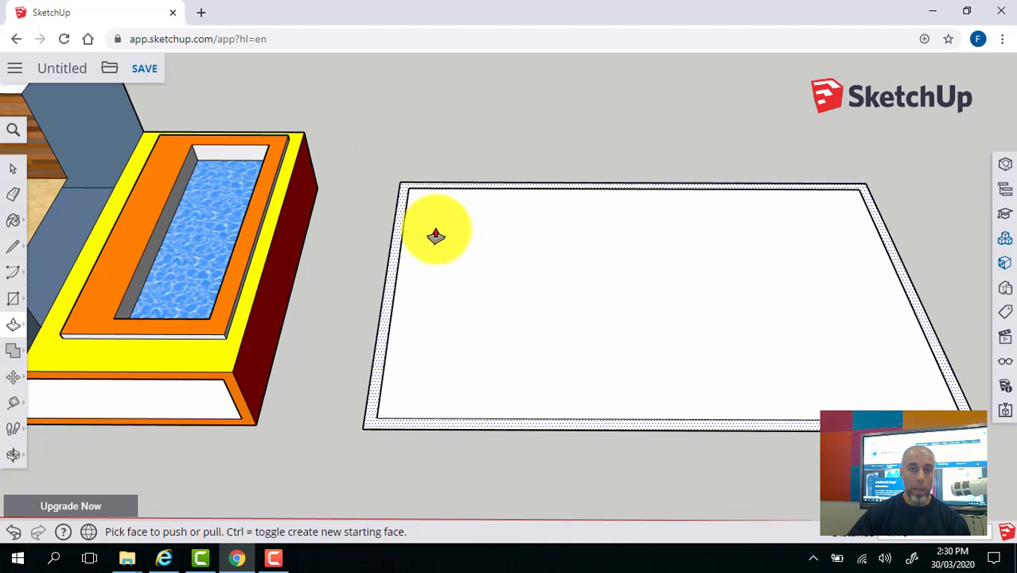
Draw four separate room rectangles on the second slab's top face, inside the inner border outline and with gaps between them.
click(18, 462)
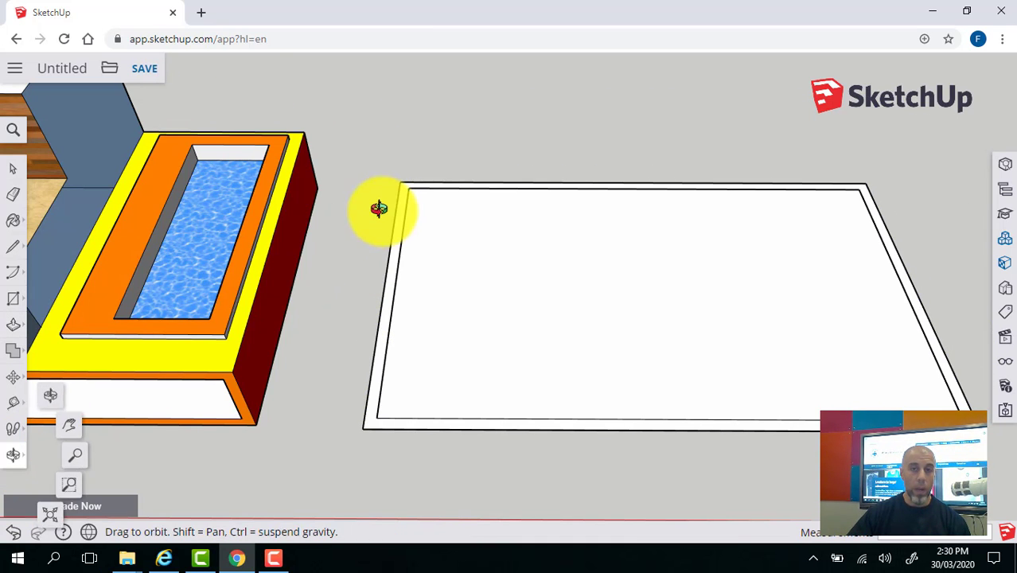
drag(374, 208, 384, 320)
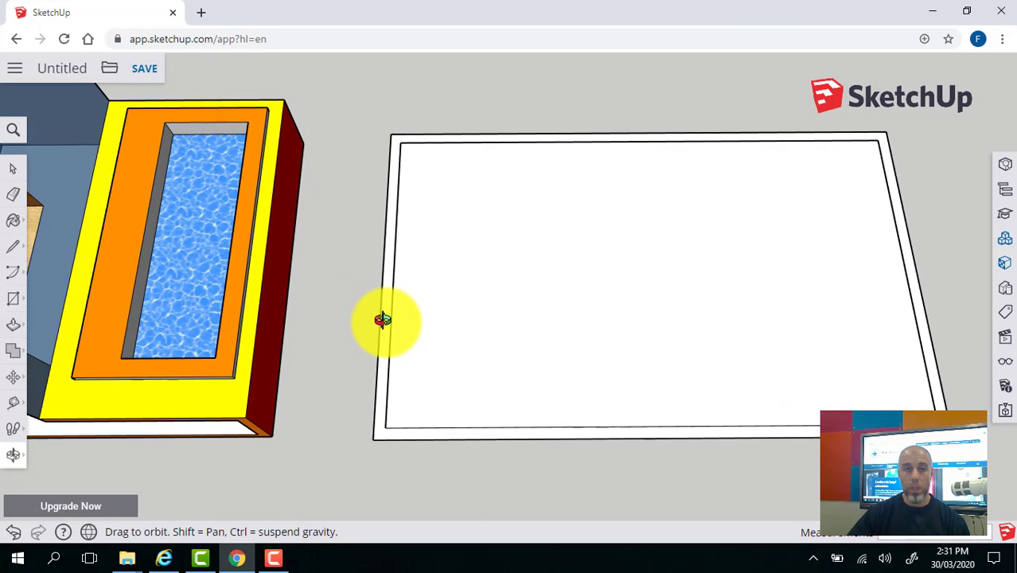
click(16, 298)
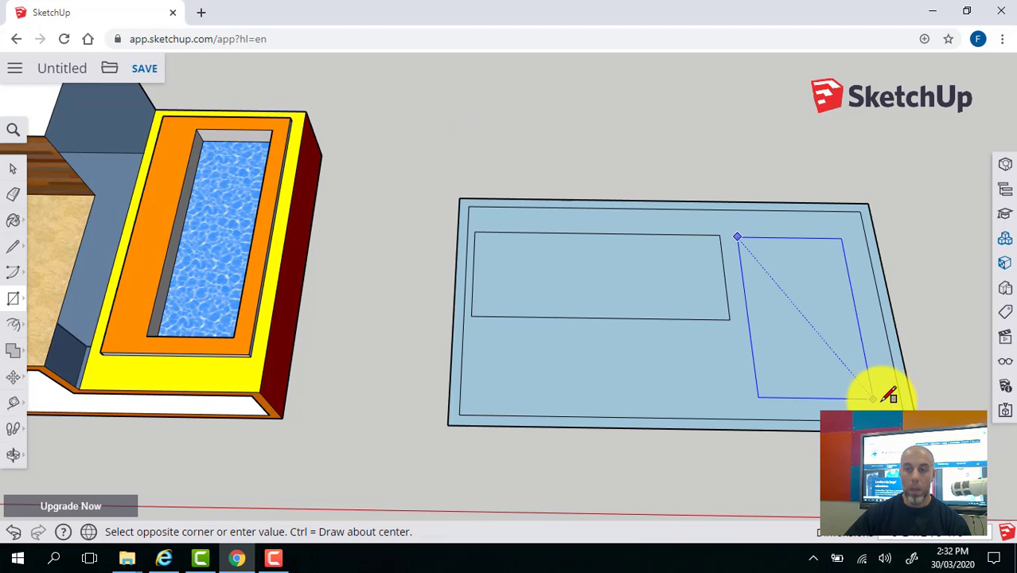
click(894, 408)
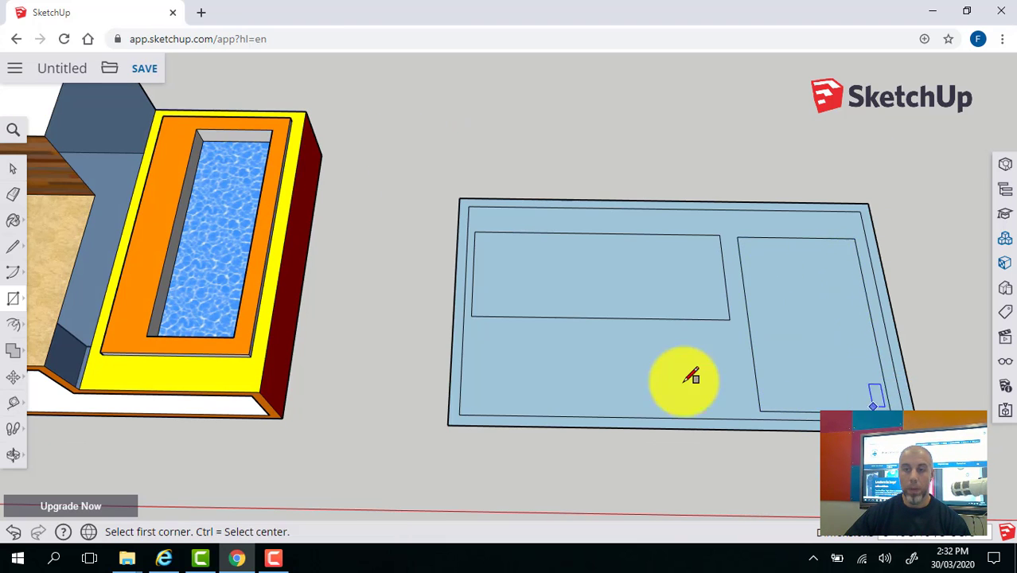
click(471, 347)
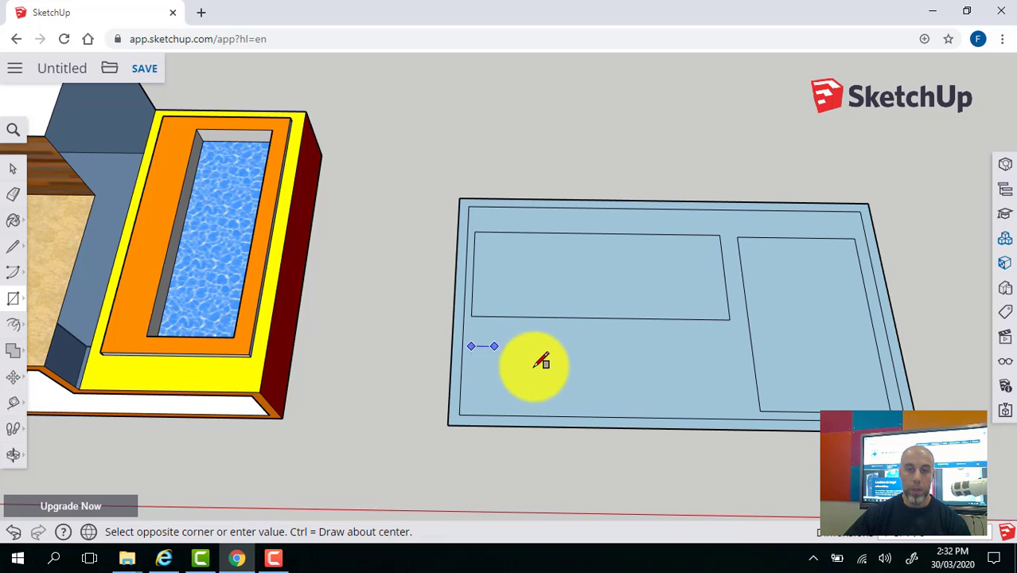
click(671, 405)
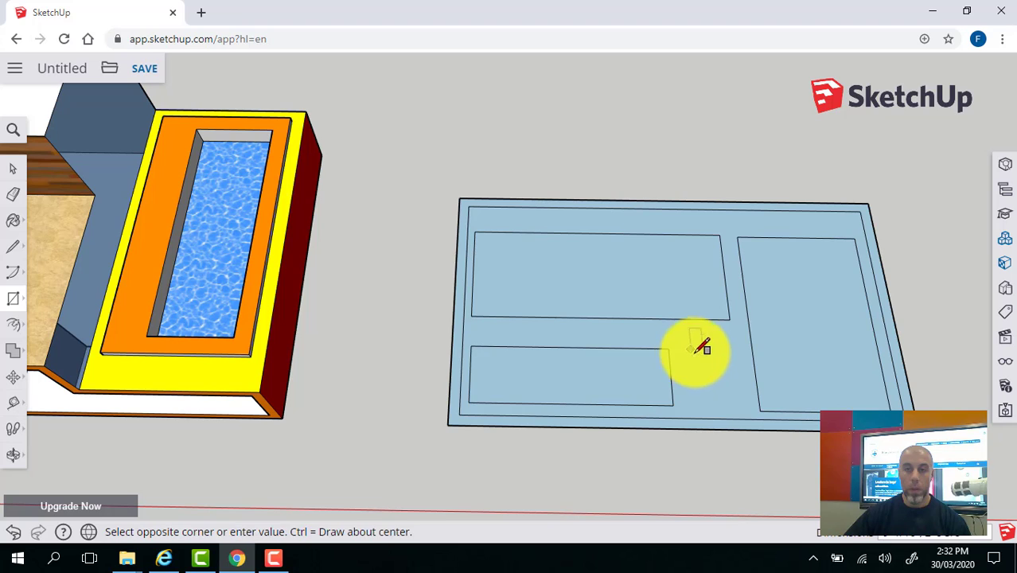
click(742, 404)
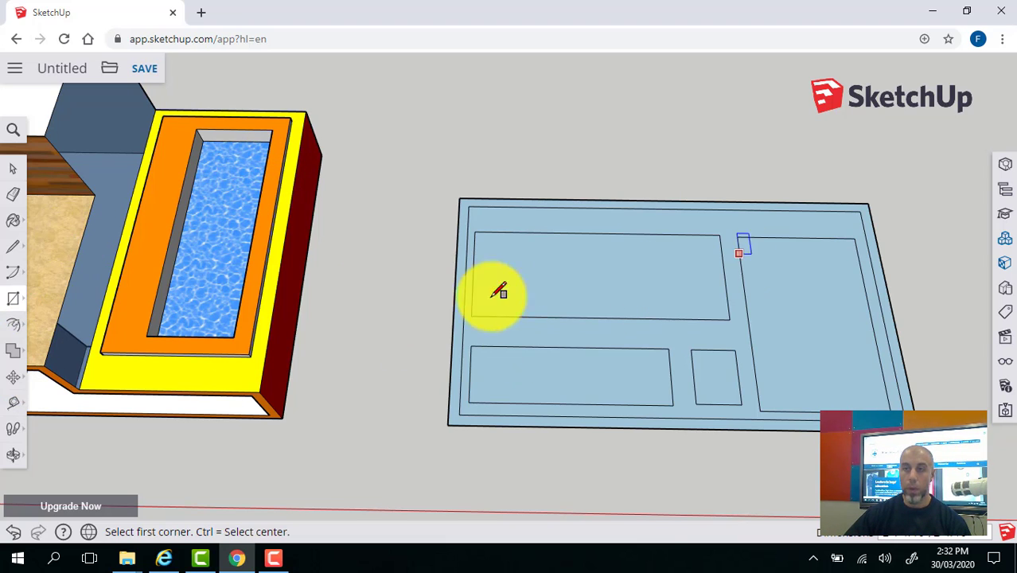
Pull the area around the four rectangles up into walls, and push the rooms' inner wall faces back to thin the walls between them.
click(8, 356)
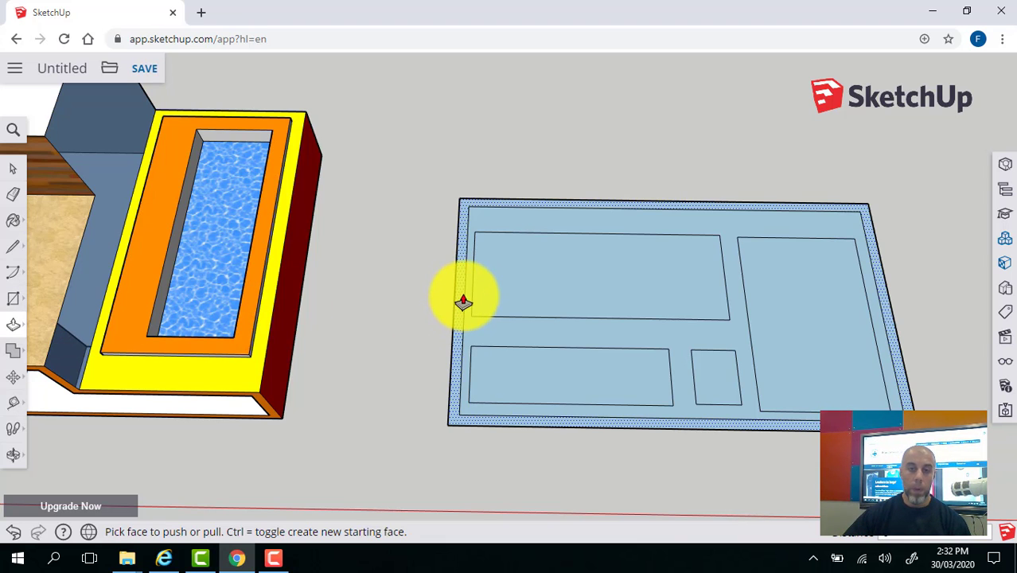
drag(463, 303, 467, 173)
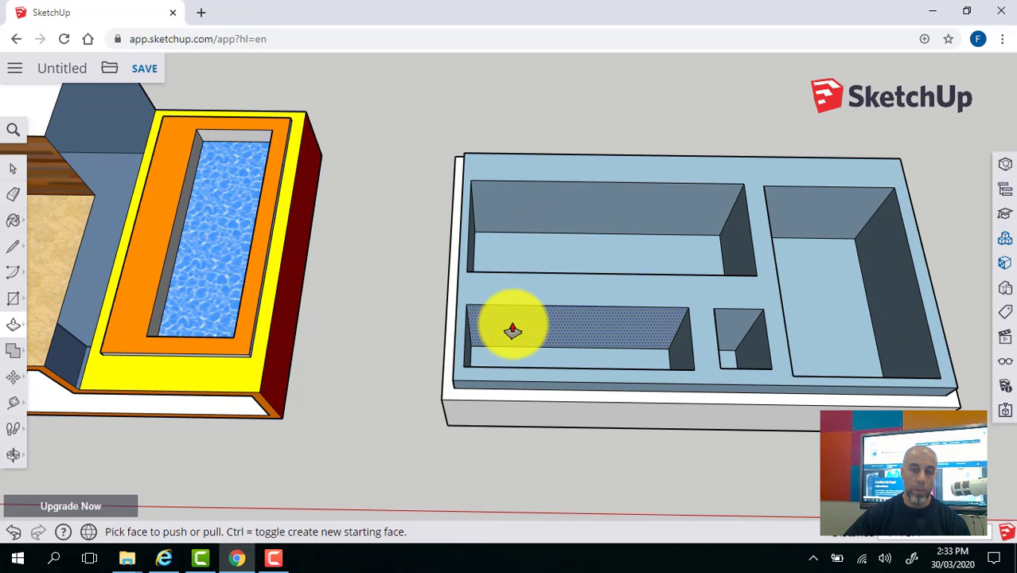
drag(534, 323, 534, 299)
drag(584, 211, 584, 191)
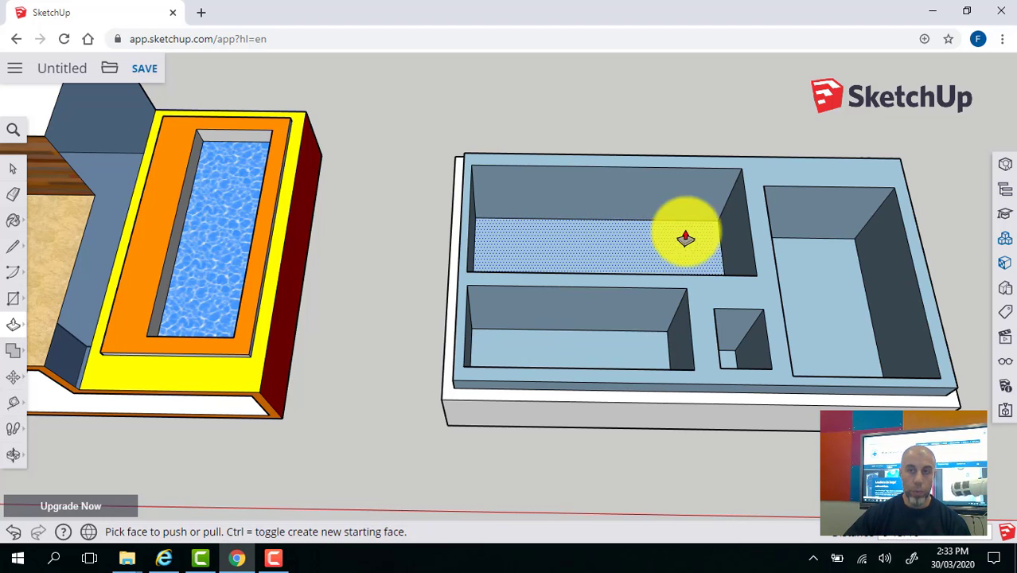
click(745, 236)
drag(748, 237, 749, 236)
drag(831, 215, 829, 203)
drag(739, 334, 737, 319)
Draw two lines across the top of the wall between the two adjoining long rooms, and push the section between them partway down into an opening.
scroll(543, 337, up, 2)
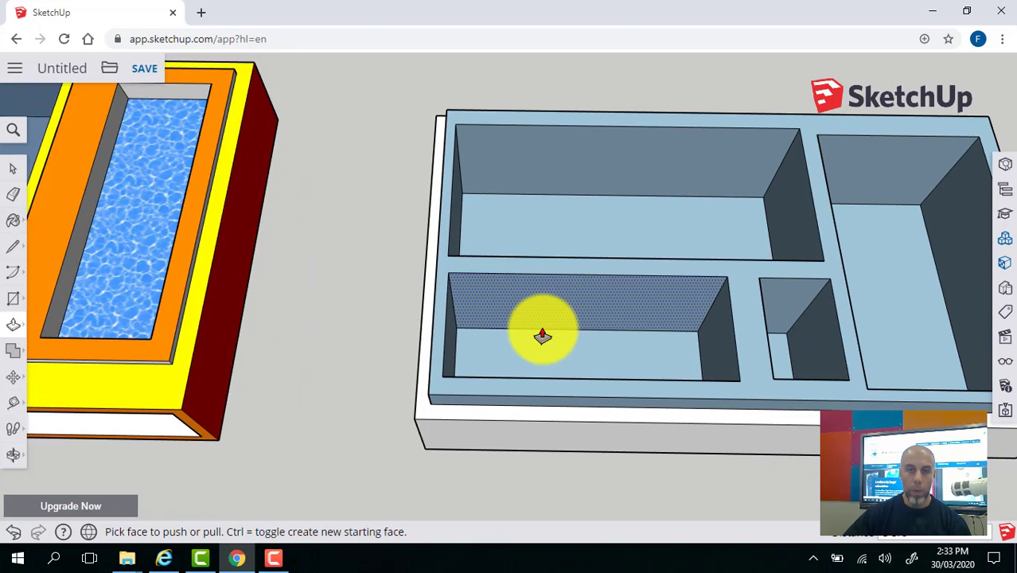
scroll(542, 337, up, 3)
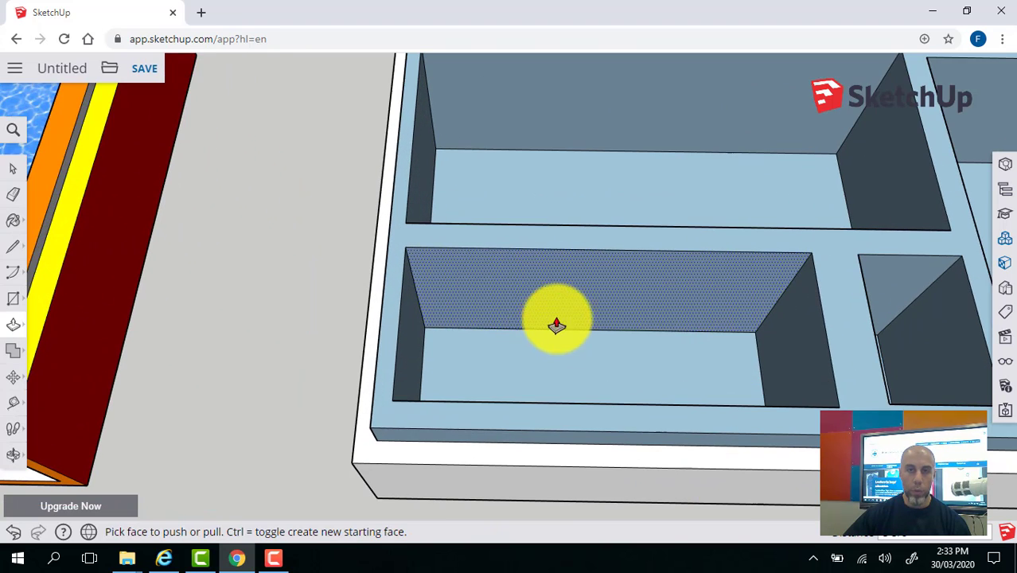
click(30, 253)
click(450, 224)
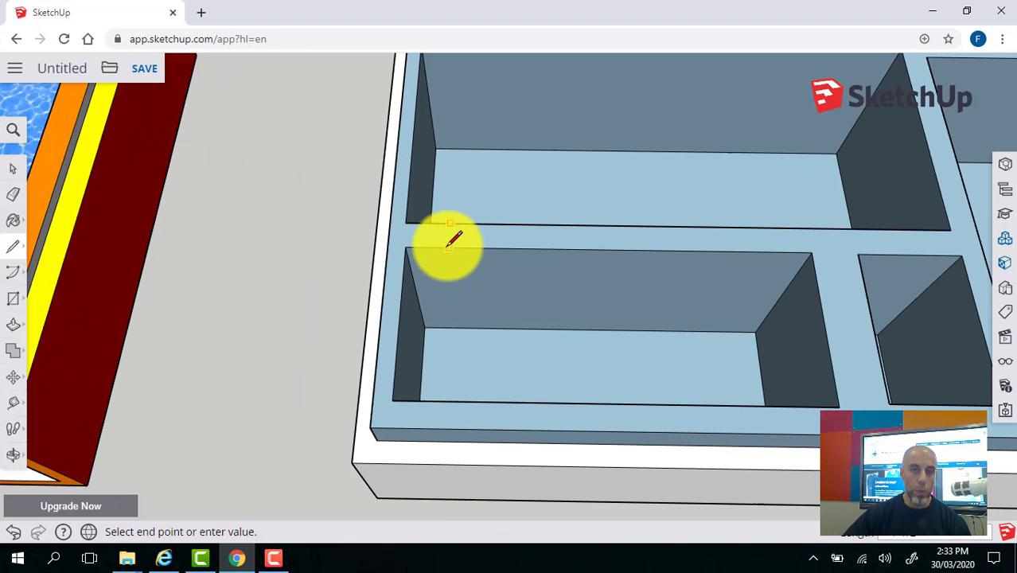
click(449, 246)
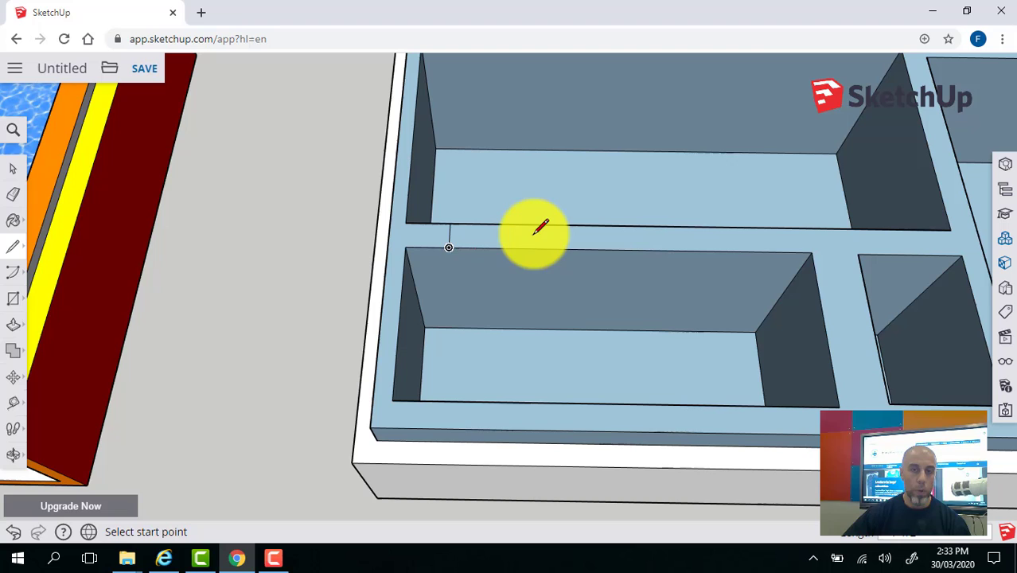
click(597, 225)
click(597, 250)
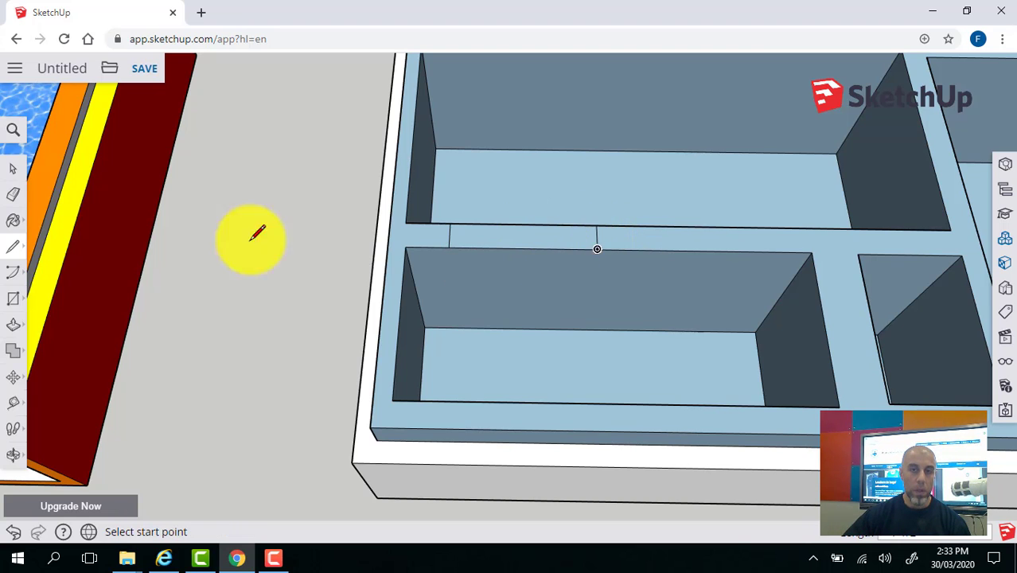
click(14, 323)
drag(519, 237, 523, 301)
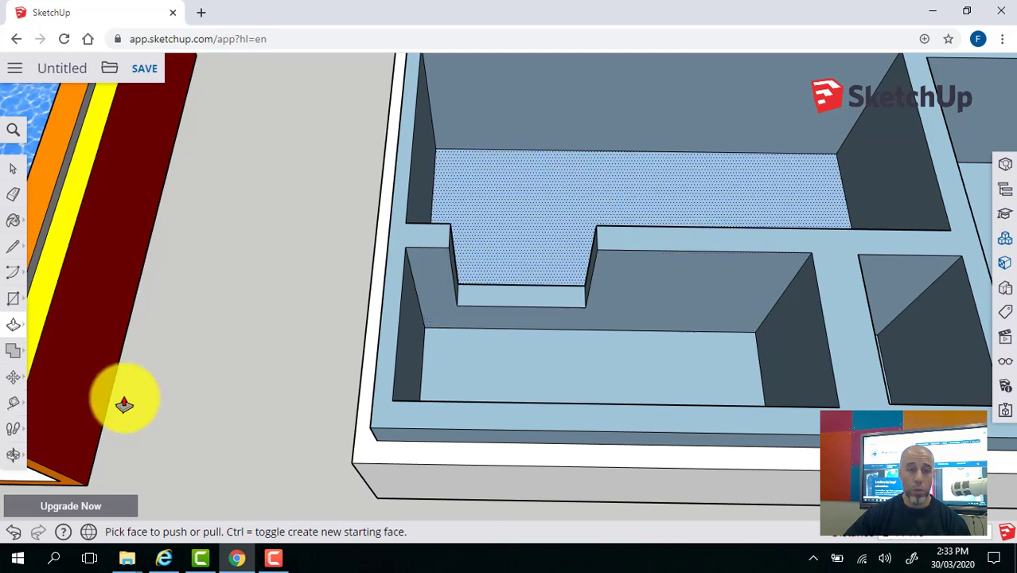
Draw a door-shaped rectangle on the same wall's face beside the new opening, reaching down to the floor edge.
click(13, 455)
drag(710, 282, 732, 263)
scroll(733, 263, up, 10)
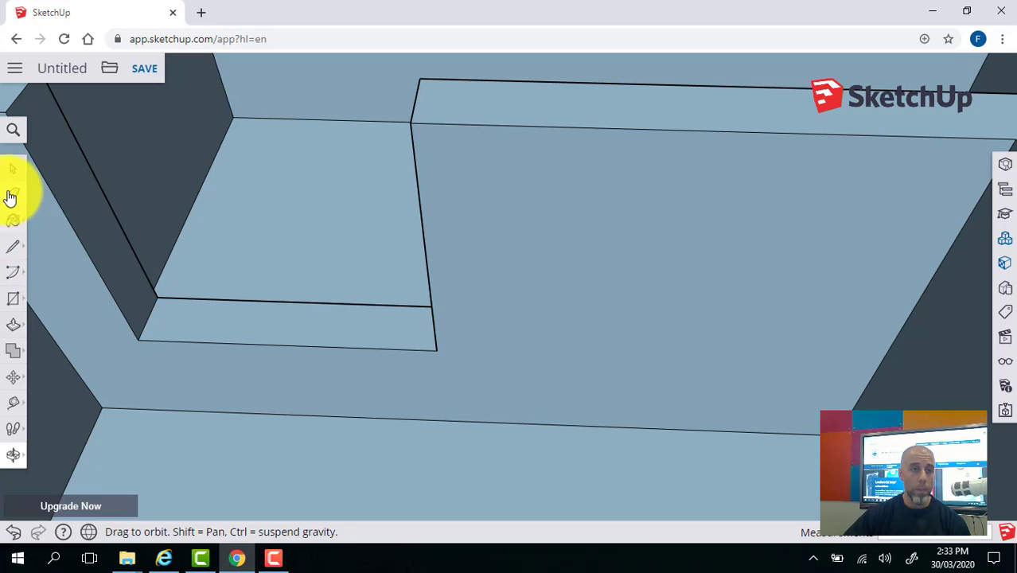
click(13, 302)
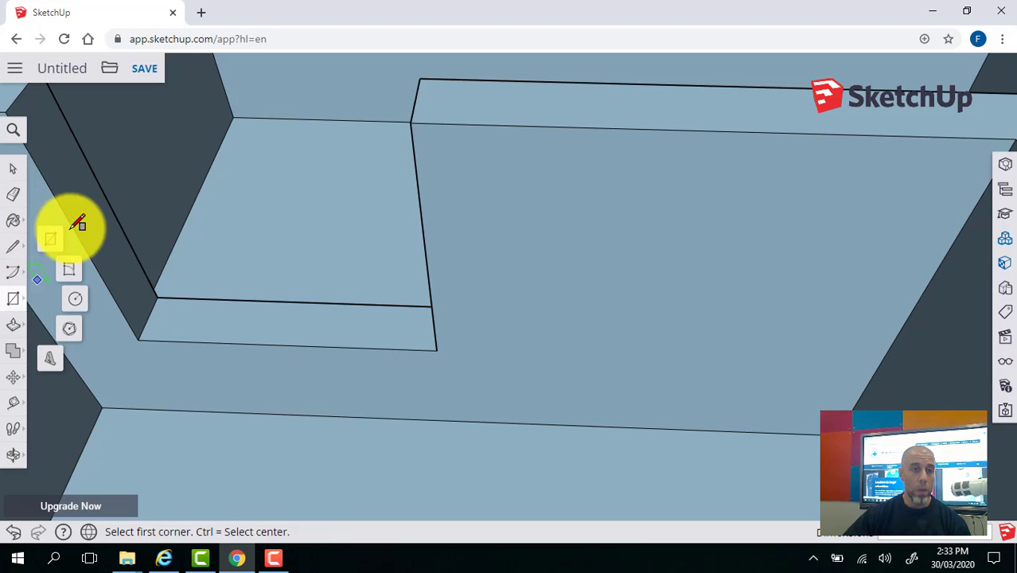
click(551, 194)
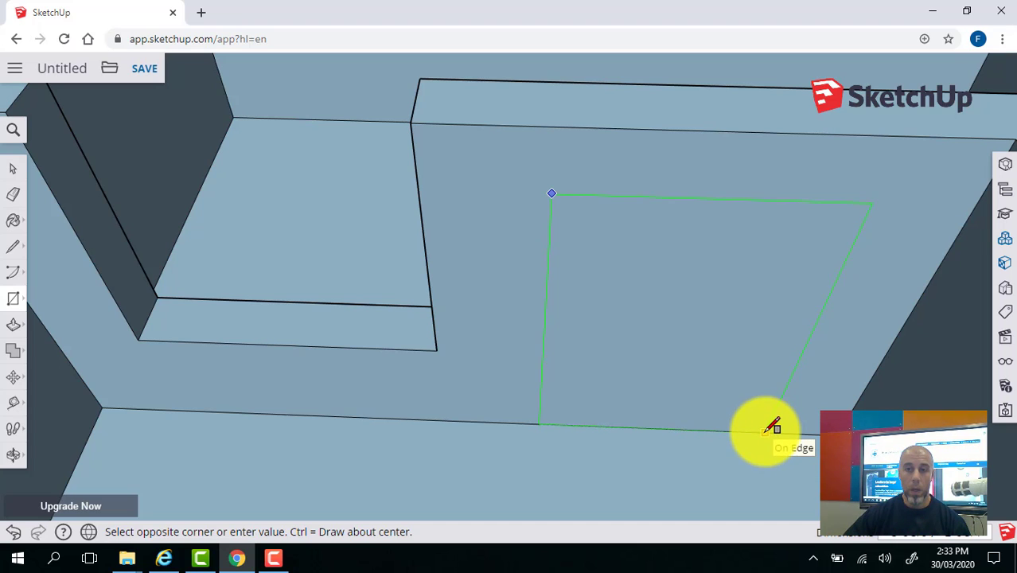
click(766, 433)
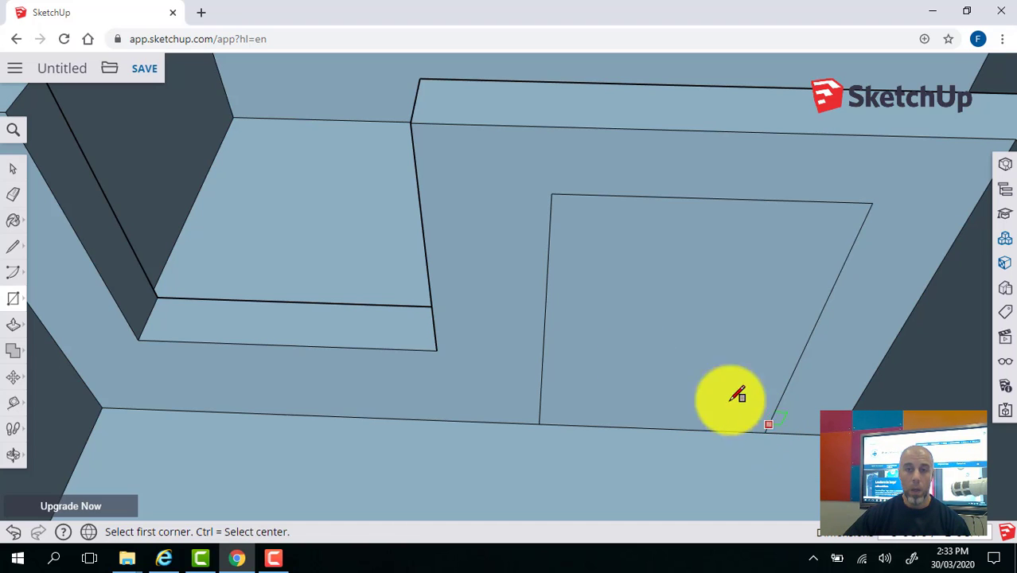
Push the door rectangle all the way through the wall to cut a doorway between the two rooms.
click(15, 326)
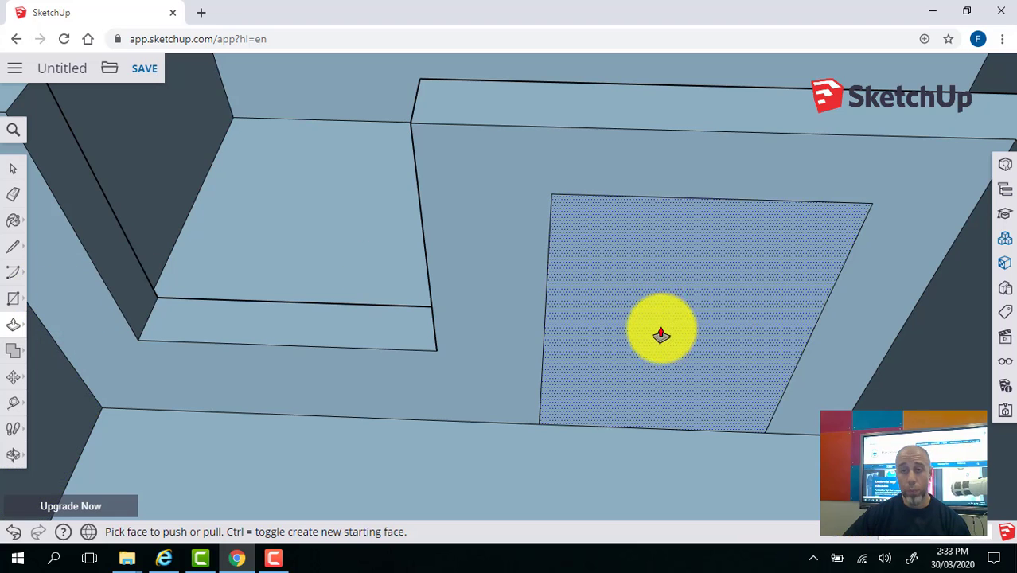
drag(656, 326, 632, 254)
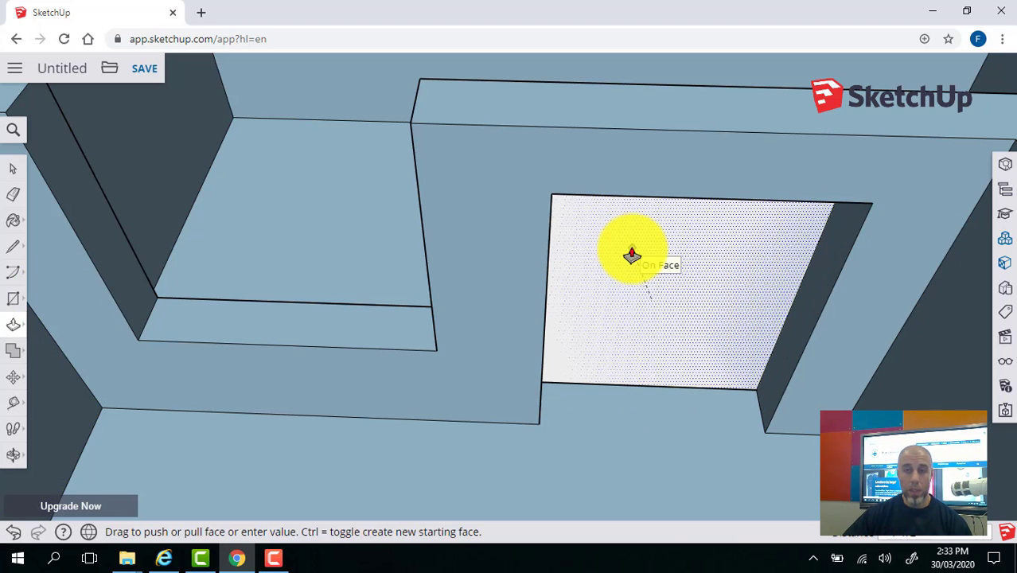
click(632, 252)
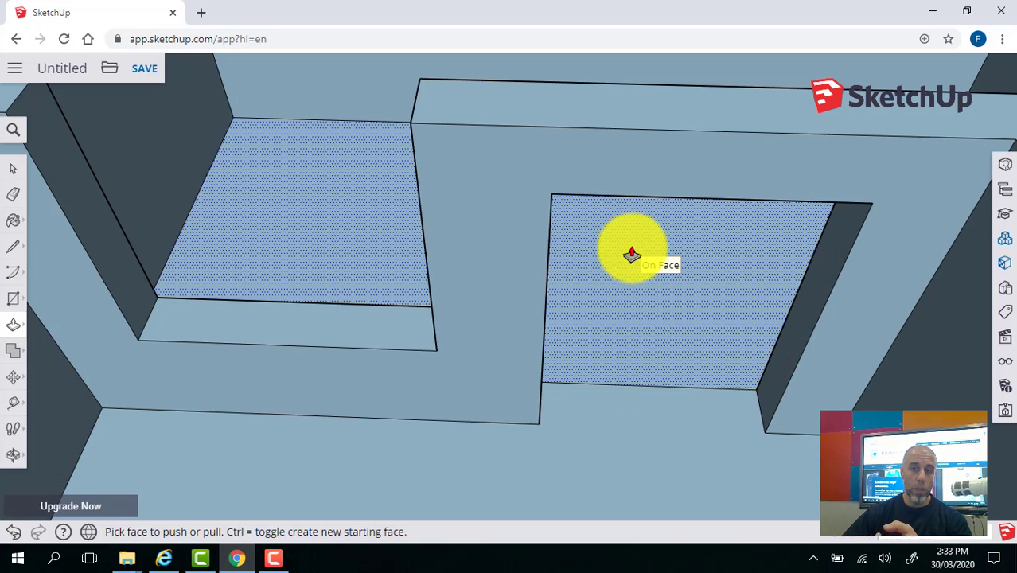
click(641, 302)
click(638, 288)
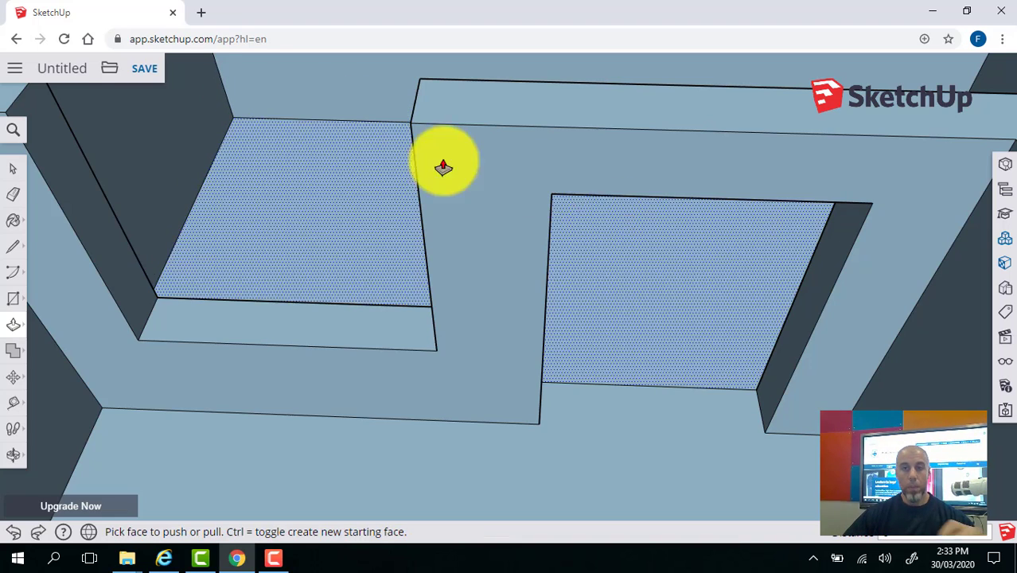
Examine the walled rooms with their opening and doorway from several angles, down to a low side view.
click(13, 454)
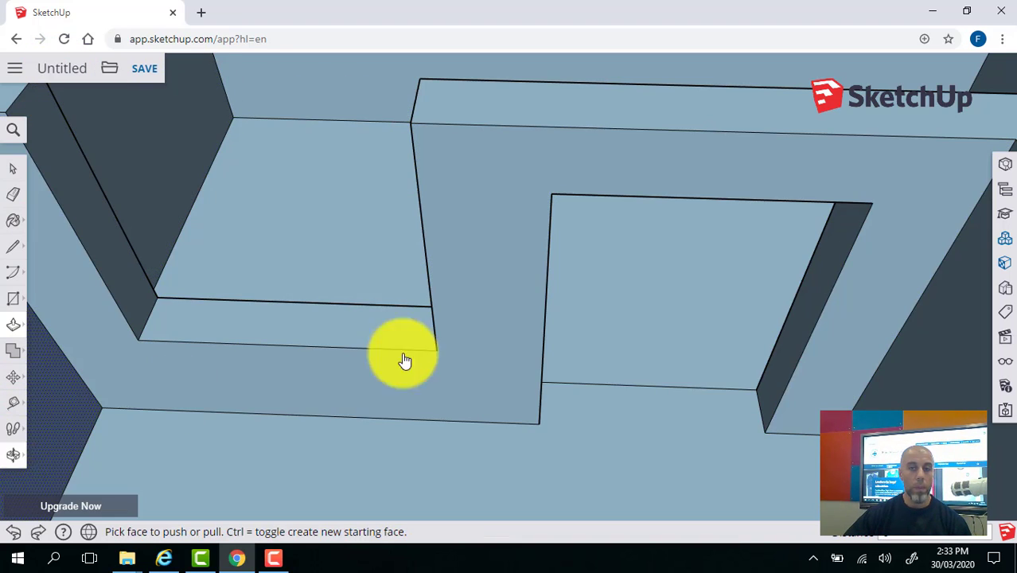
drag(404, 359, 690, 291)
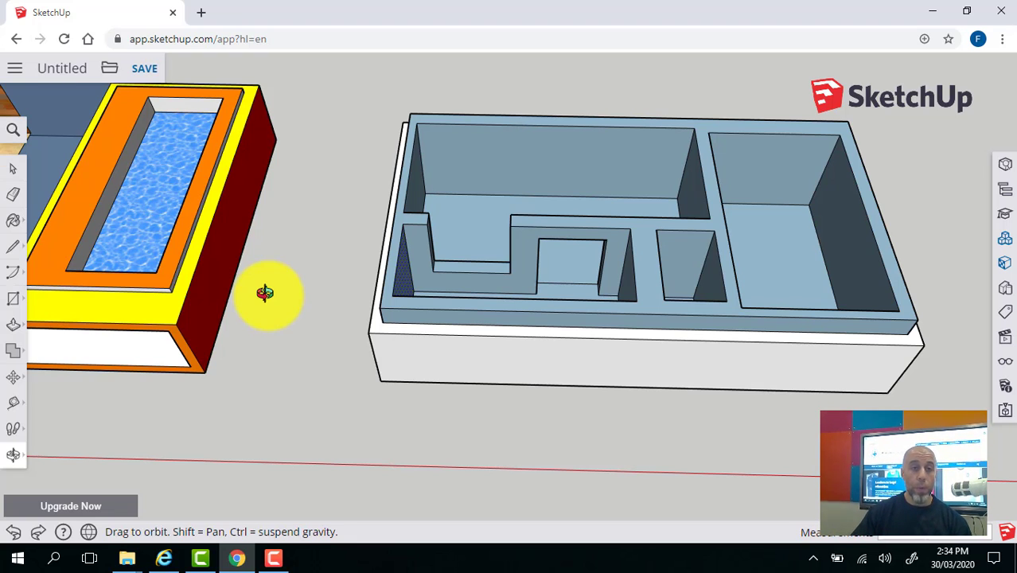
drag(300, 247, 844, 487)
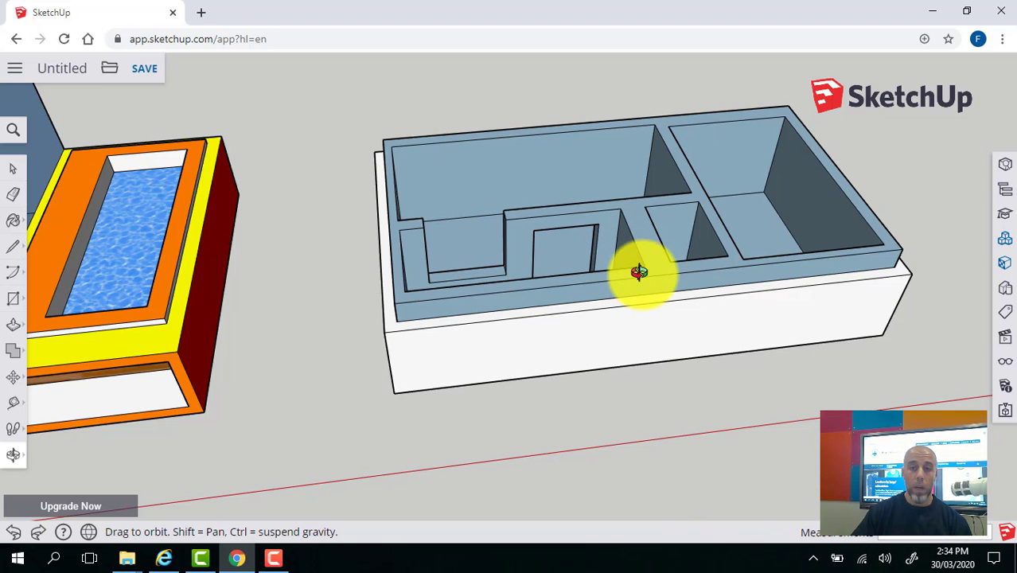
drag(608, 266, 614, 230)
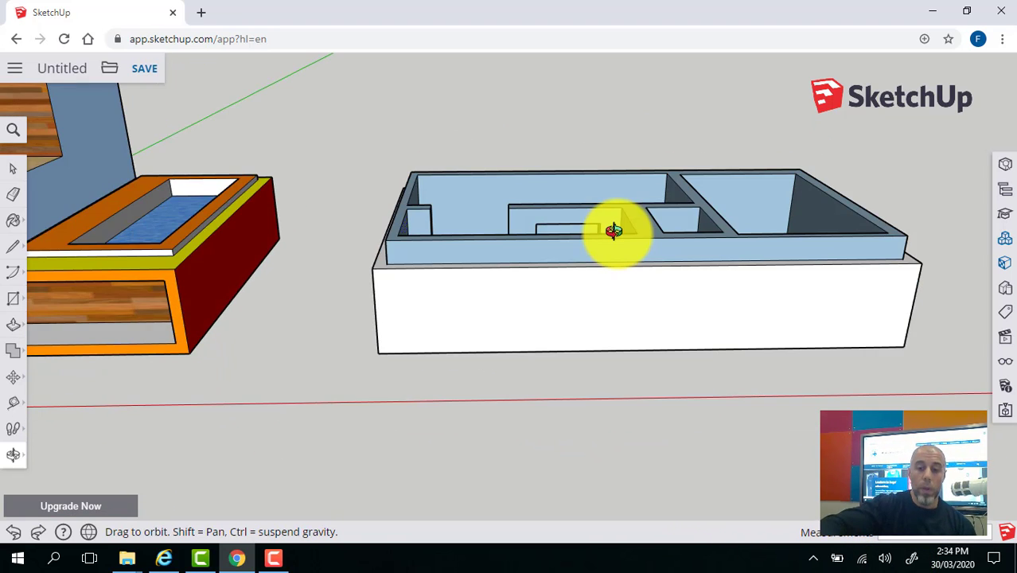